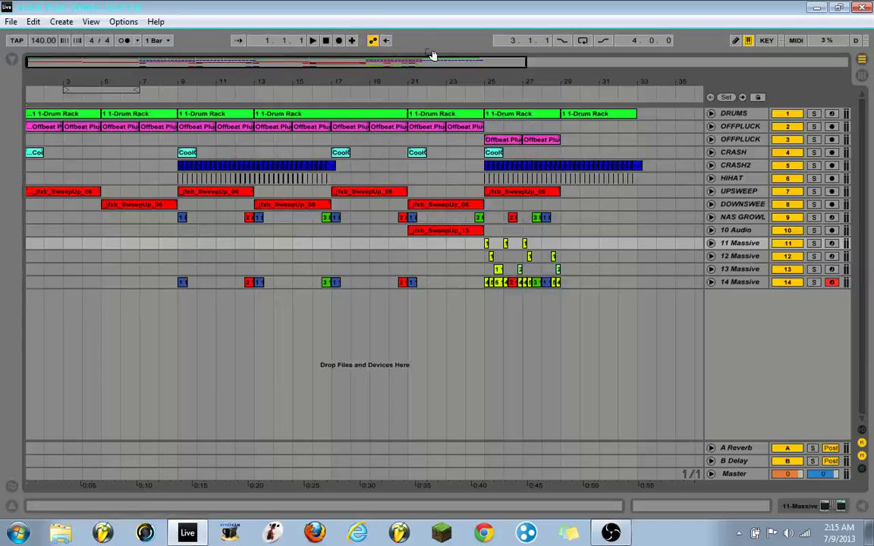
Select the NAS GROWL track and play the arrangement from the beginning to about bar 29
mouse_move(427, 63)
left_mouse_down()
mouse_move(654, 64)
mouse_move(433, 66)
left_mouse_up()
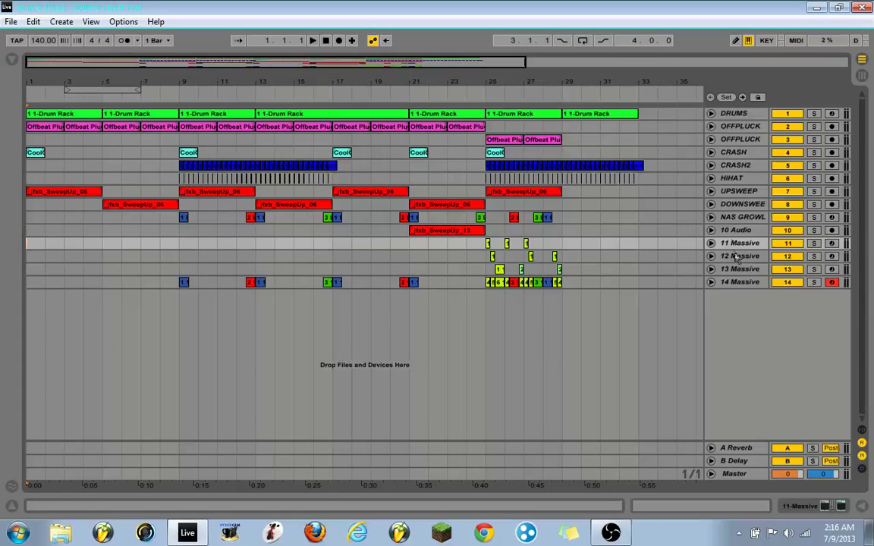
left_click(732, 218)
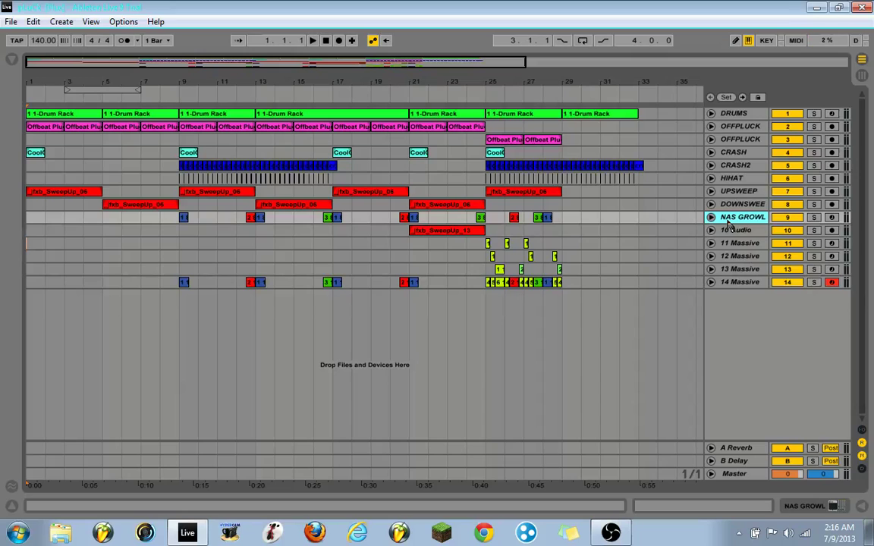
key("space")
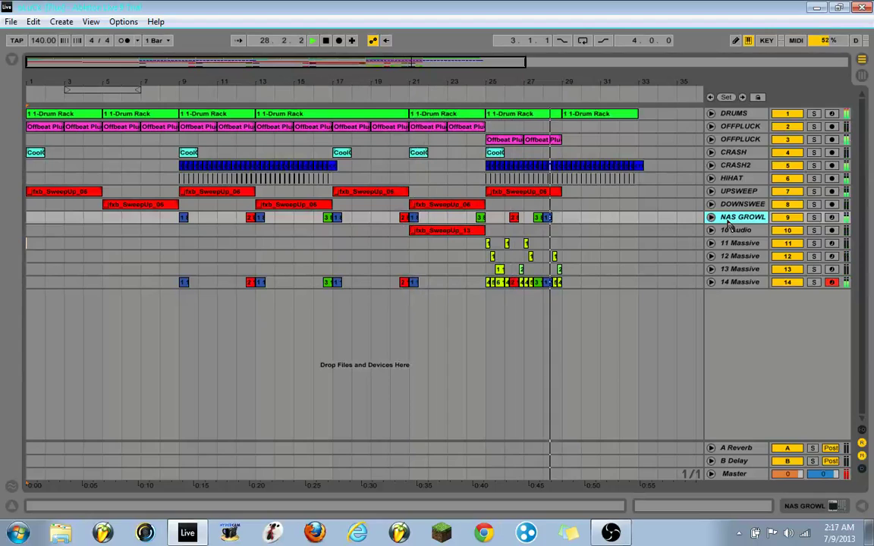
key("space")
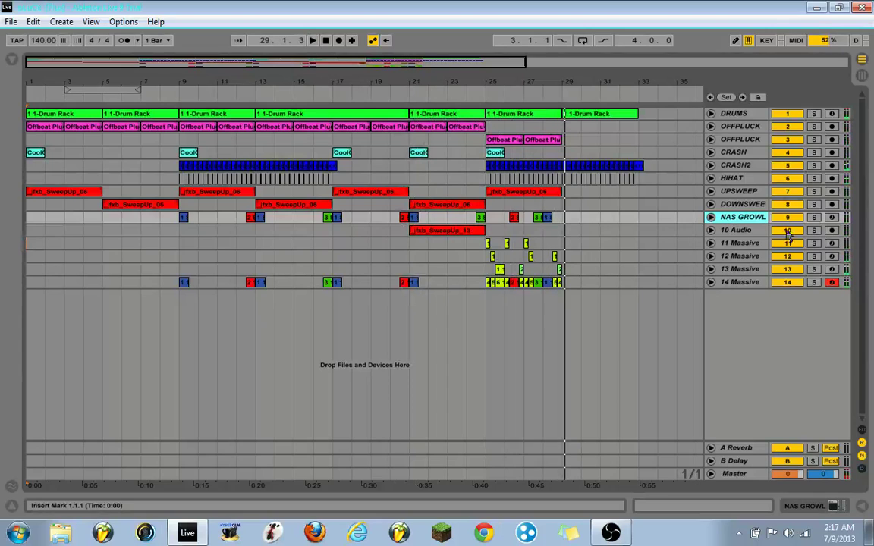
Unfold the NAS GROWL track, hide its Massive Cutoff automation lane and show bars 22 to 28 in close-up
left_click(711, 217)
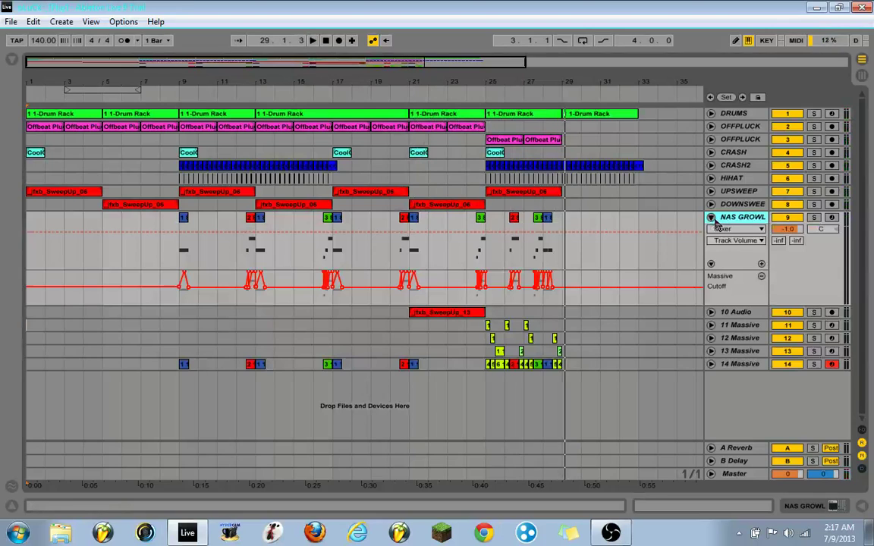
left_click(712, 267)
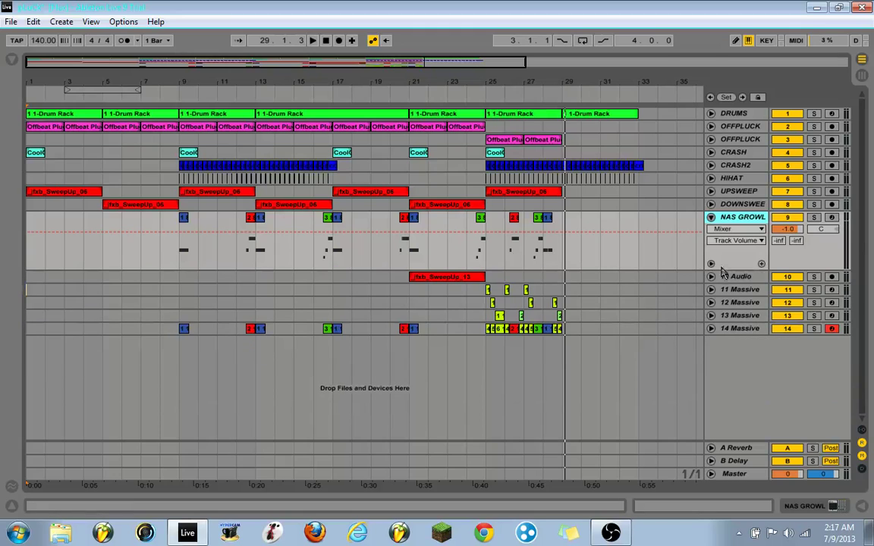
left_click_drag(30, 64, 663, 114)
Solo the NAS GROWL track and play it from 25.1.1 to bar 28
left_click(813, 216)
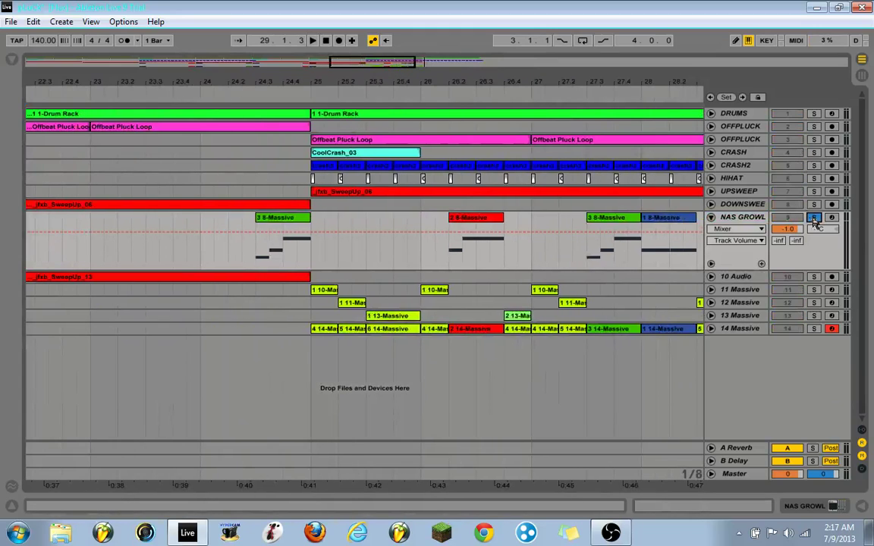
left_click(312, 230)
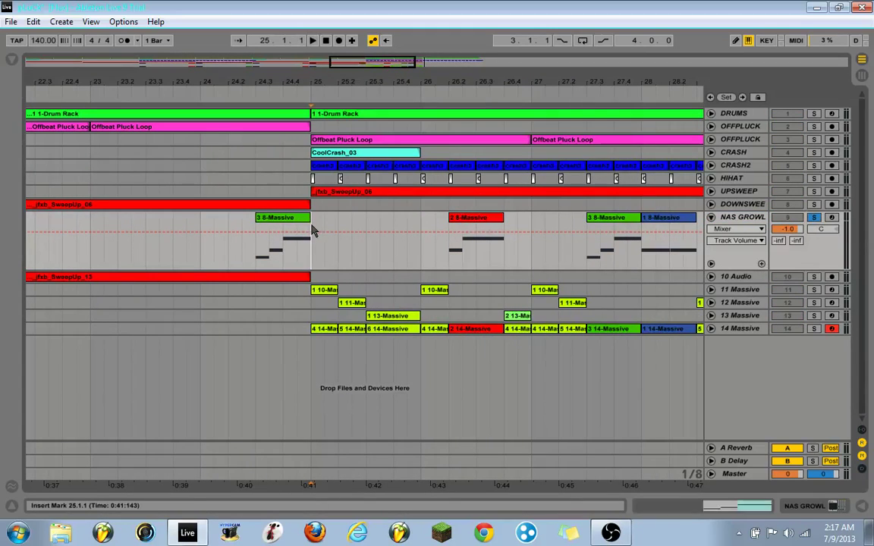
key("space")
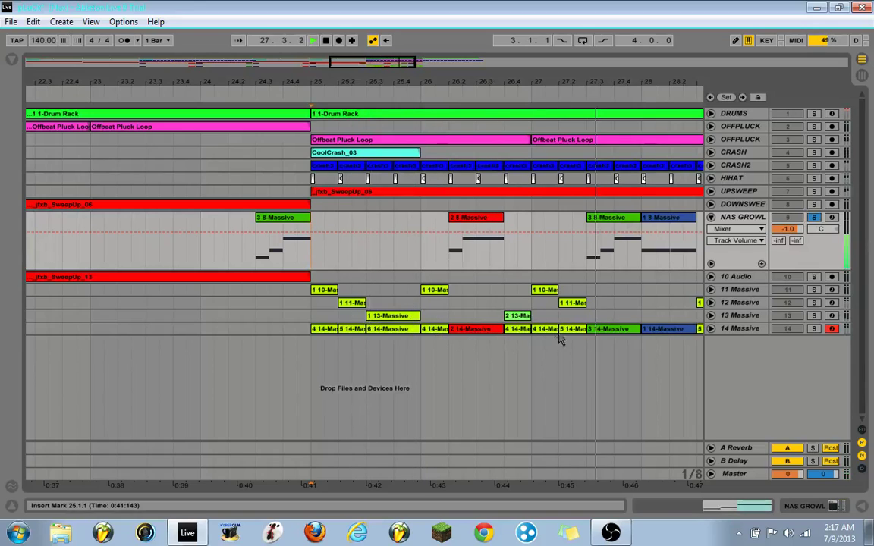
key("space")
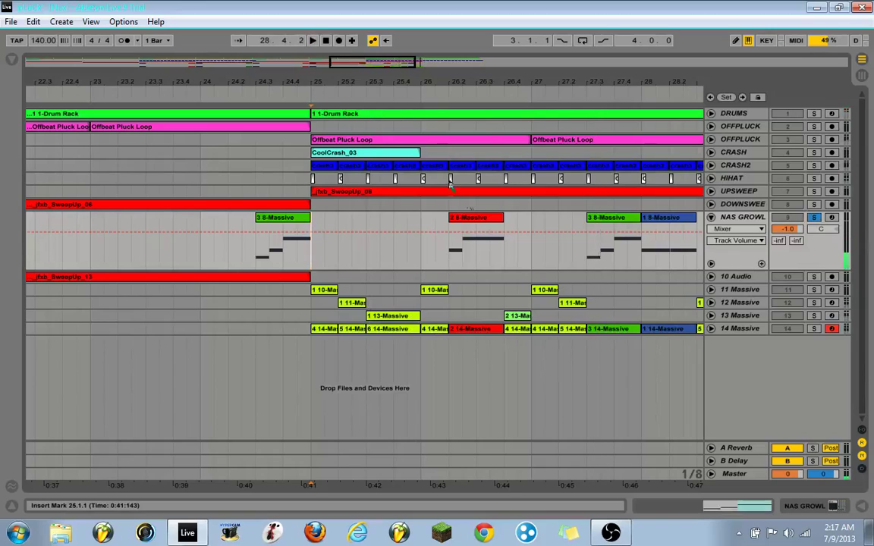
left_click(326, 40)
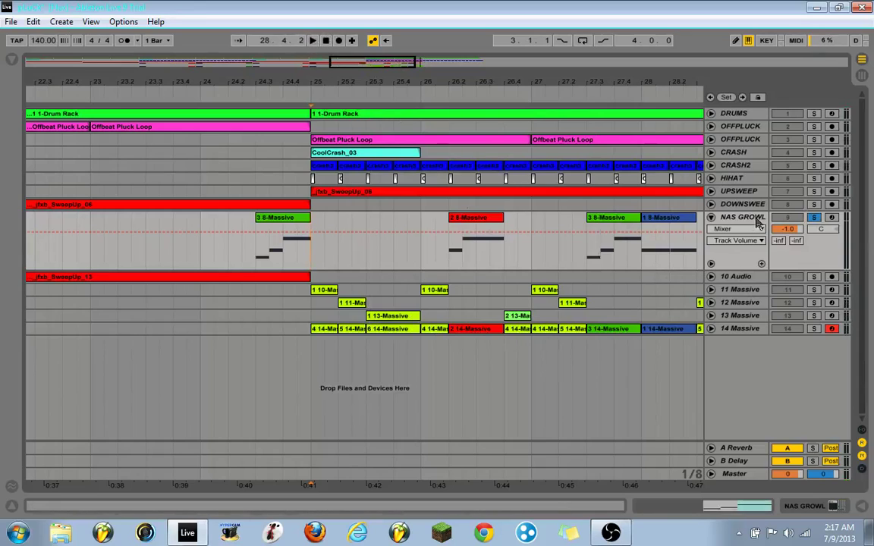
Turn off solo on the NAS GROWL track and play the full mix from bar 25 to bar 29
left_click(814, 217)
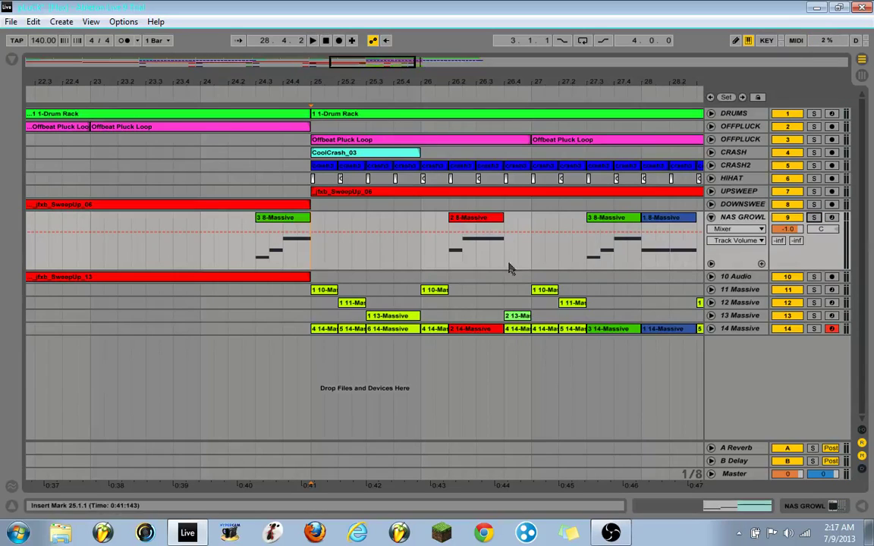
key("space")
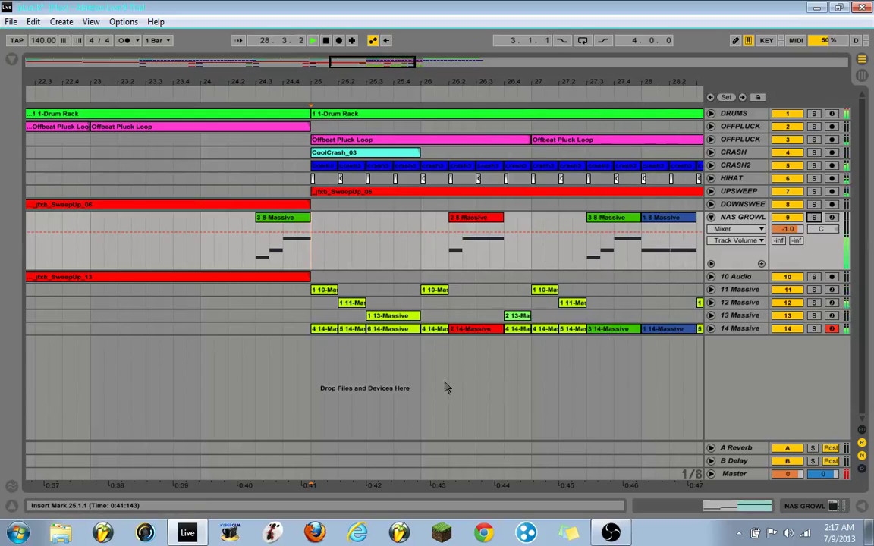
key("space")
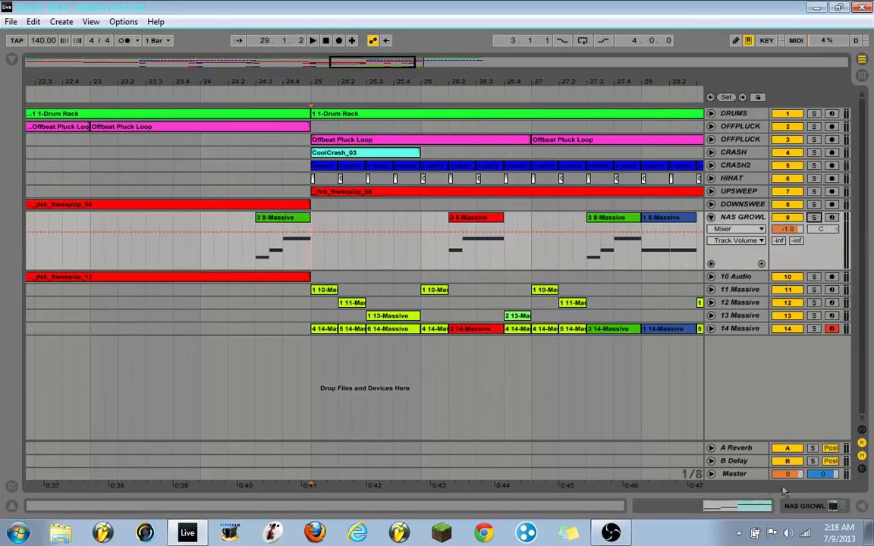
Show the NAS GROWL track's device chain and open the Massive plug-in's editor window, moved fully into view
left_click(833, 506)
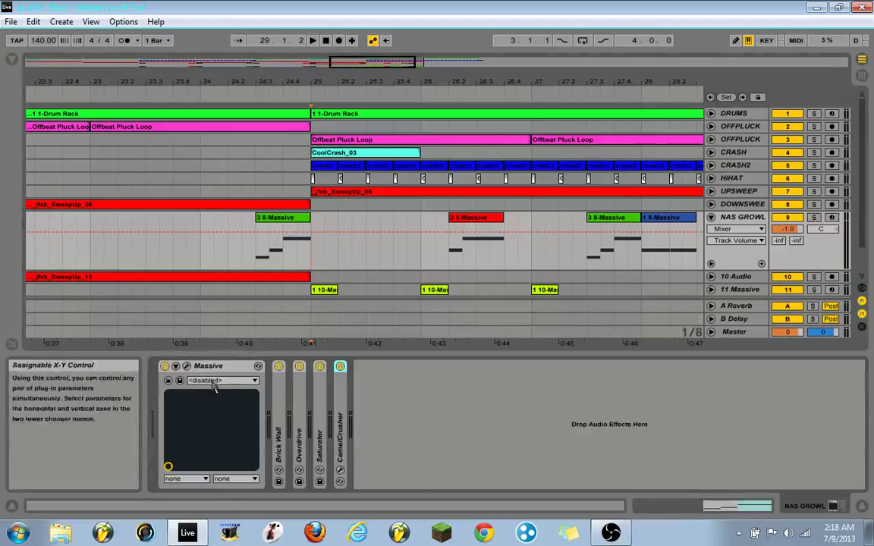
left_click(184, 368)
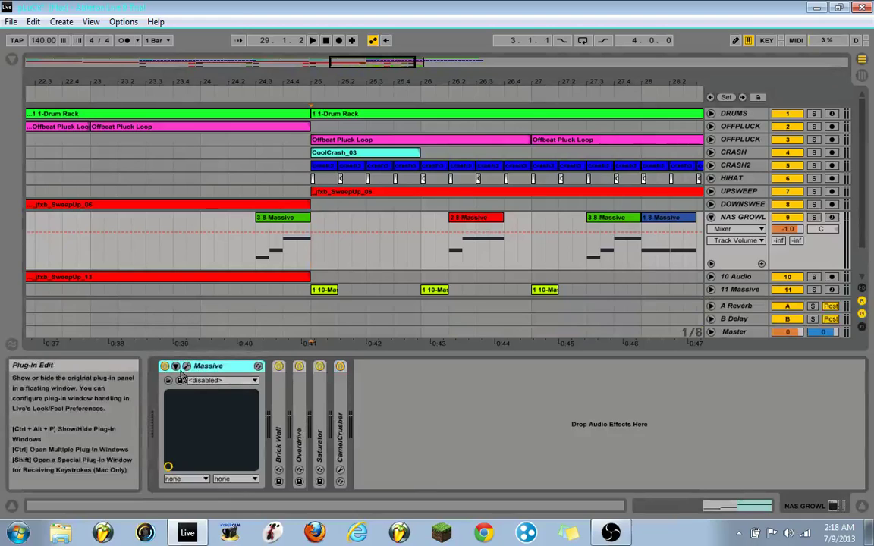
left_click(175, 366)
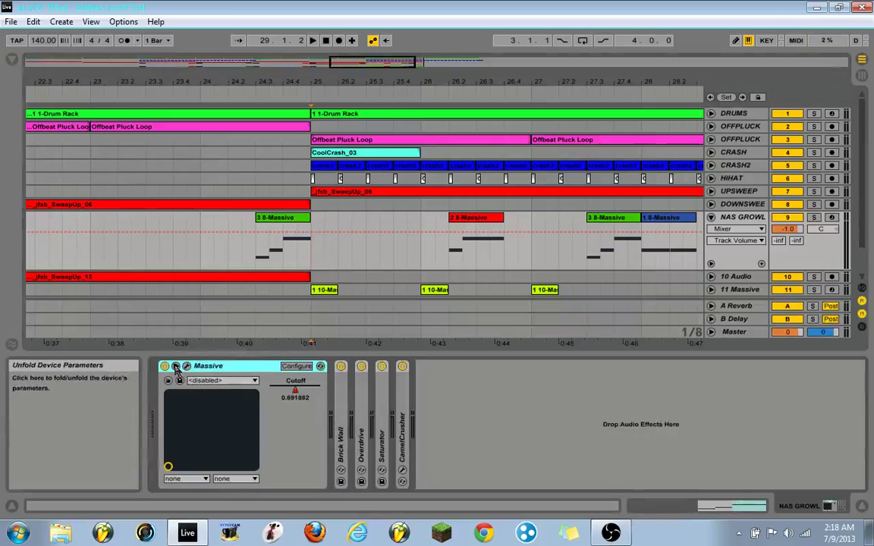
left_click(176, 366)
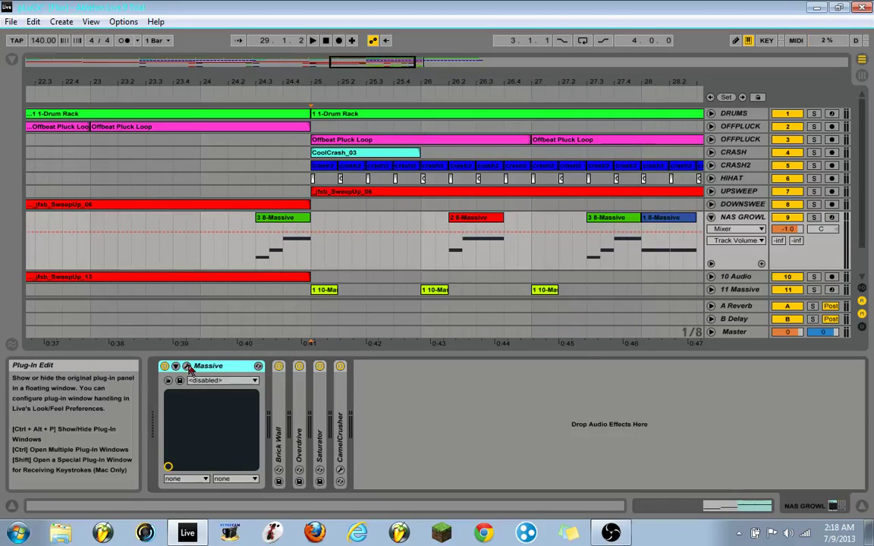
left_click(176, 366)
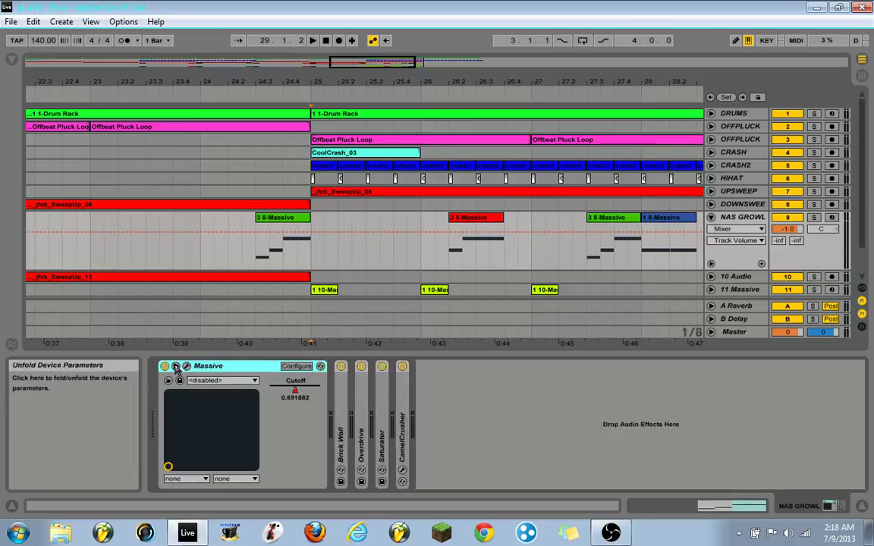
left_click(176, 367)
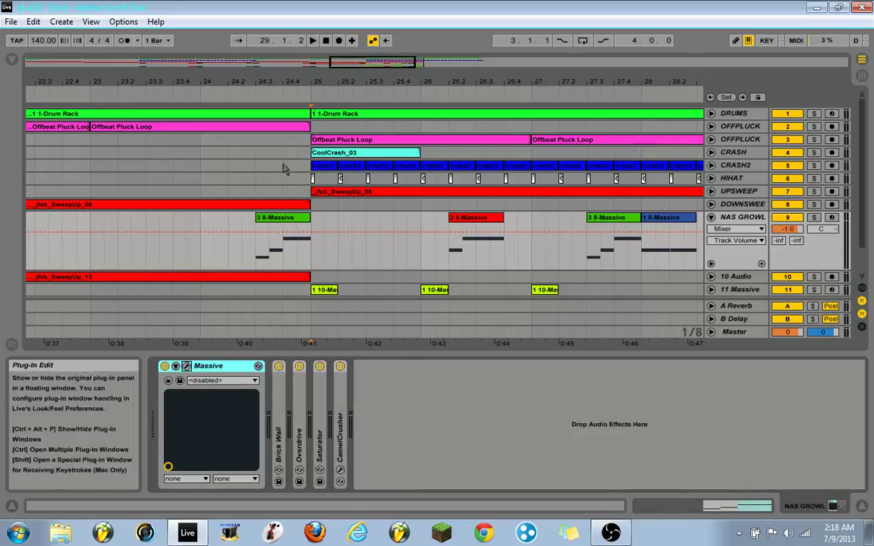
key("ctrl+alt+p")
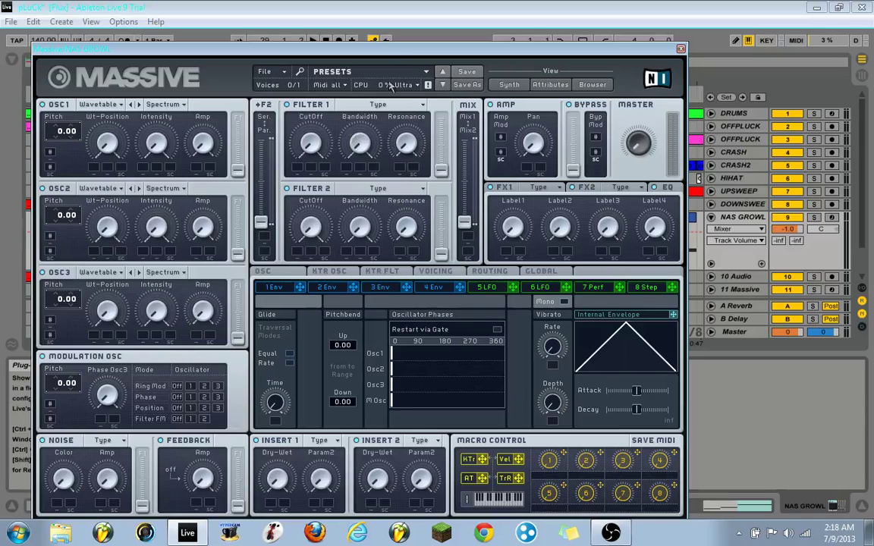
left_click_drag(393, 50, 455, 23)
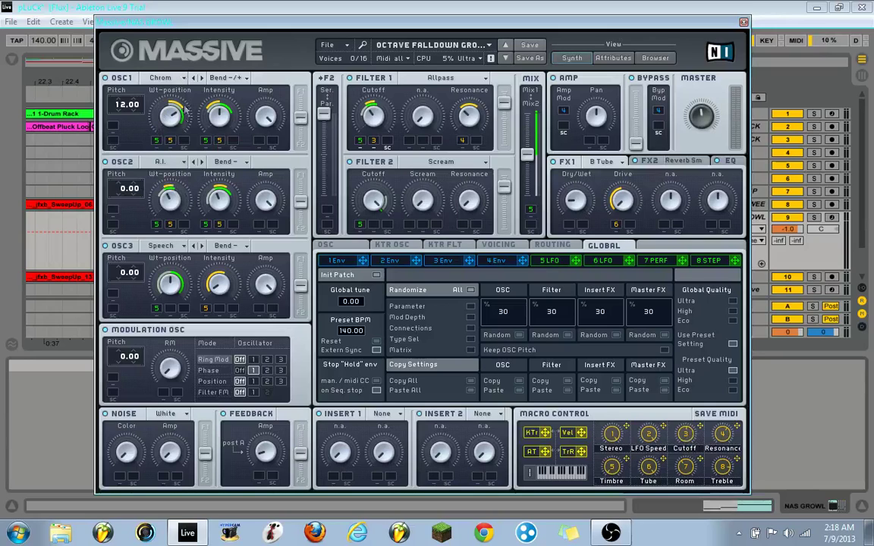
Check the wavetables selected for OSC1, OSC2 and OSC3 in Massive, keeping Chrome for OSC1
left_click(185, 79)
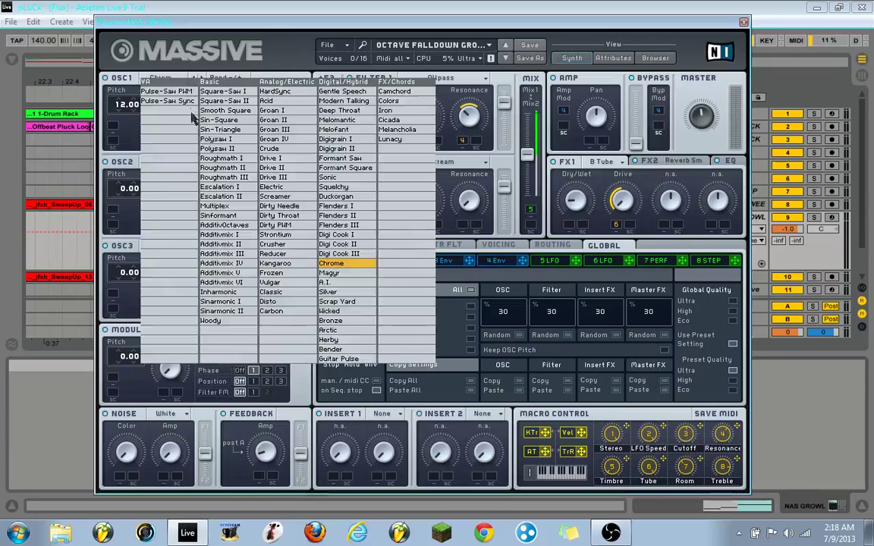
left_click(331, 265)
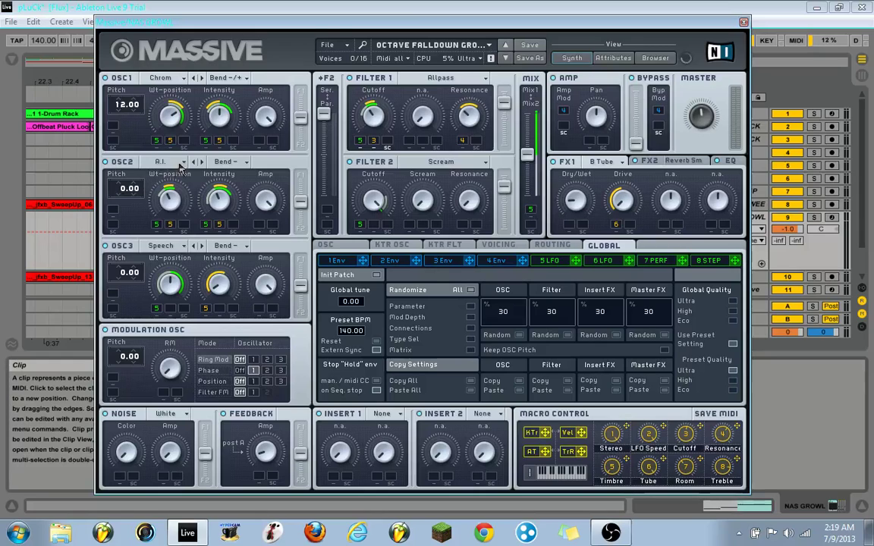
left_click(182, 166)
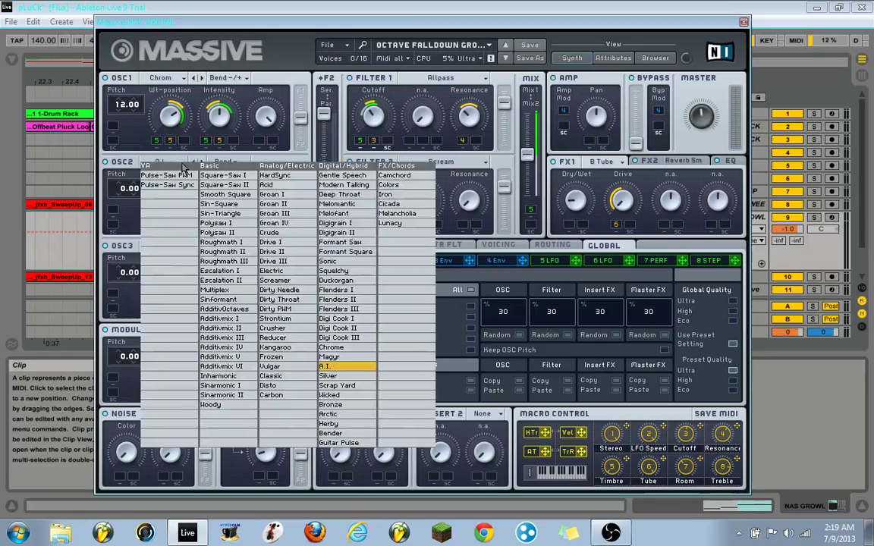
left_click(131, 151)
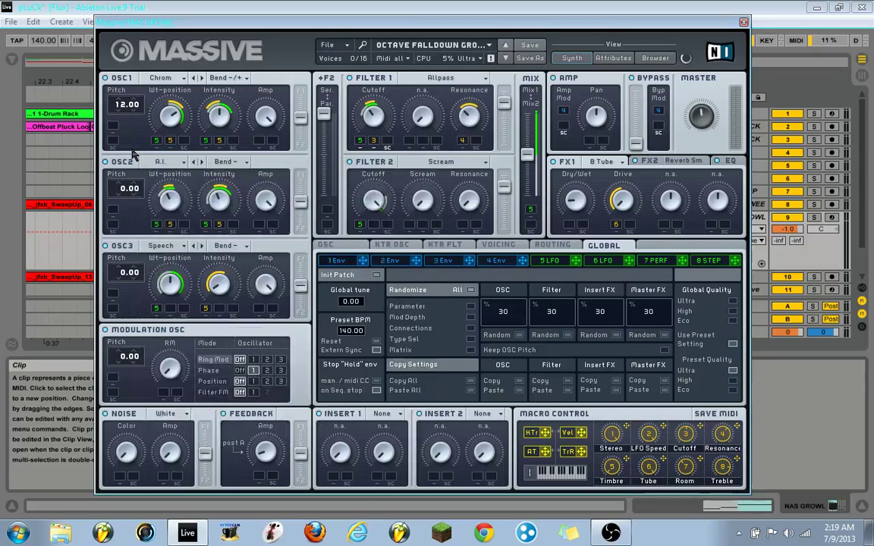
left_click(177, 248)
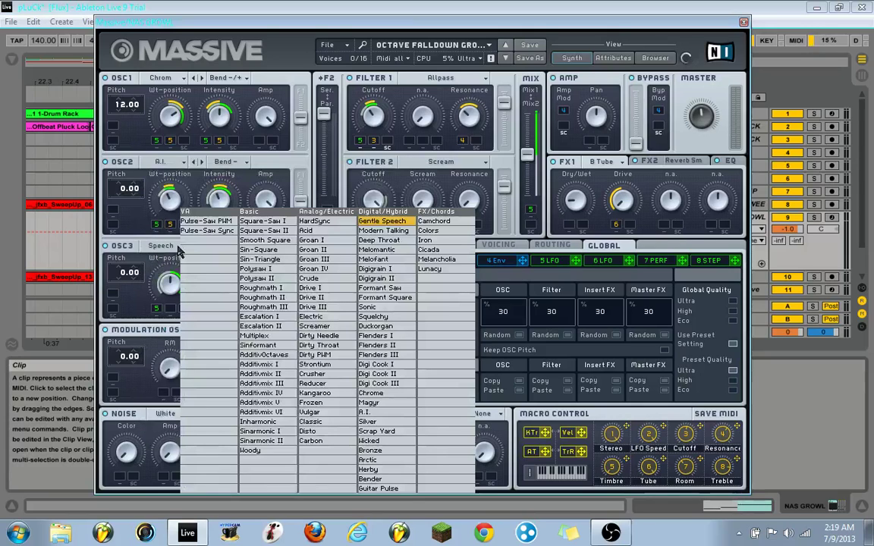
left_click(161, 226)
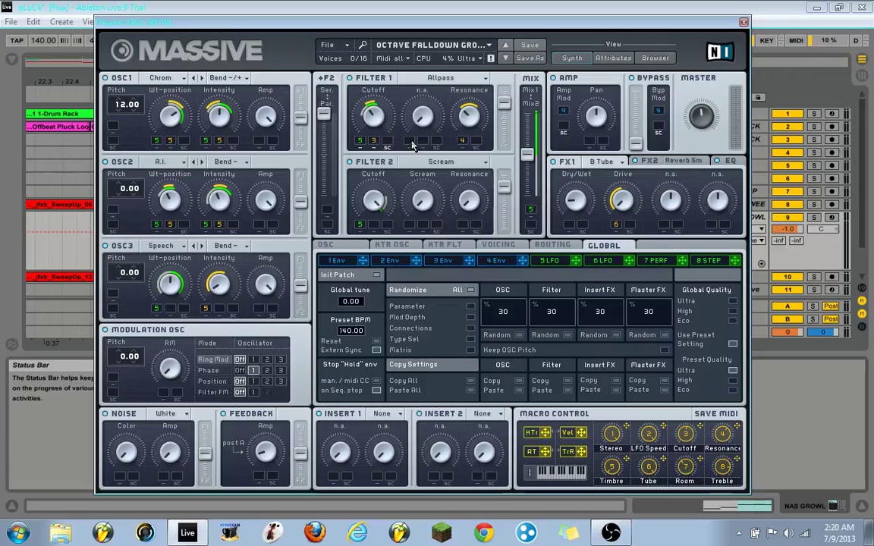
Check the filter types selected for Filter 1 and Filter 2
left_click(435, 79)
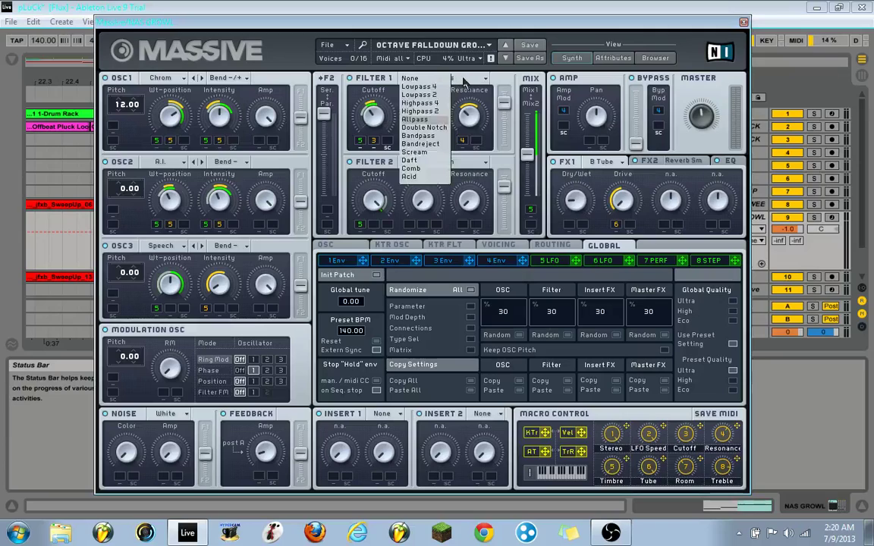
left_click(419, 79)
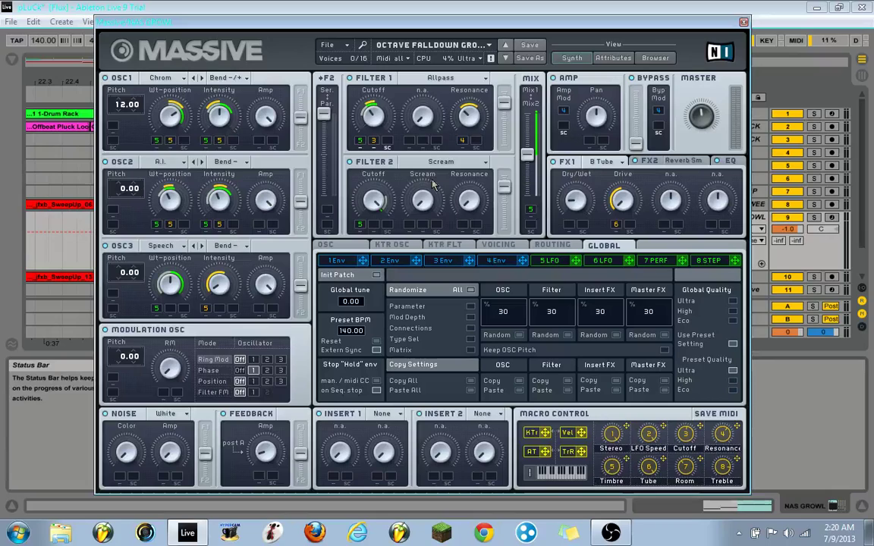
left_click(454, 165)
left_click(453, 165)
Check the effect type used in FX1 and examine the FX2 reverb and EQ settings
left_click(598, 162)
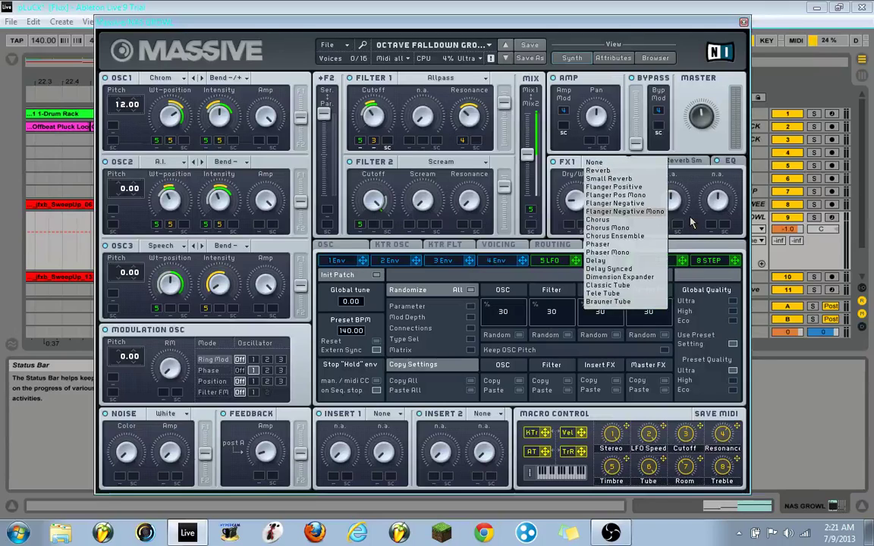
left_click(691, 223)
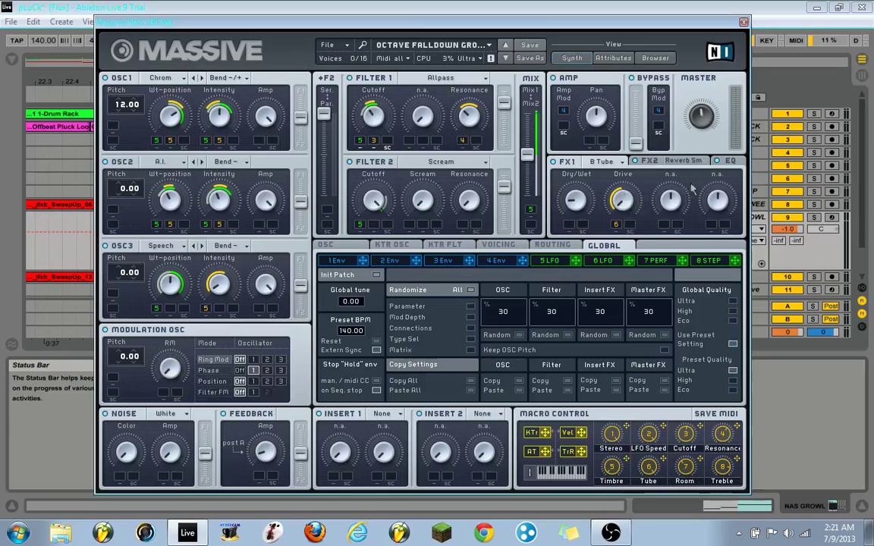
left_click(674, 162)
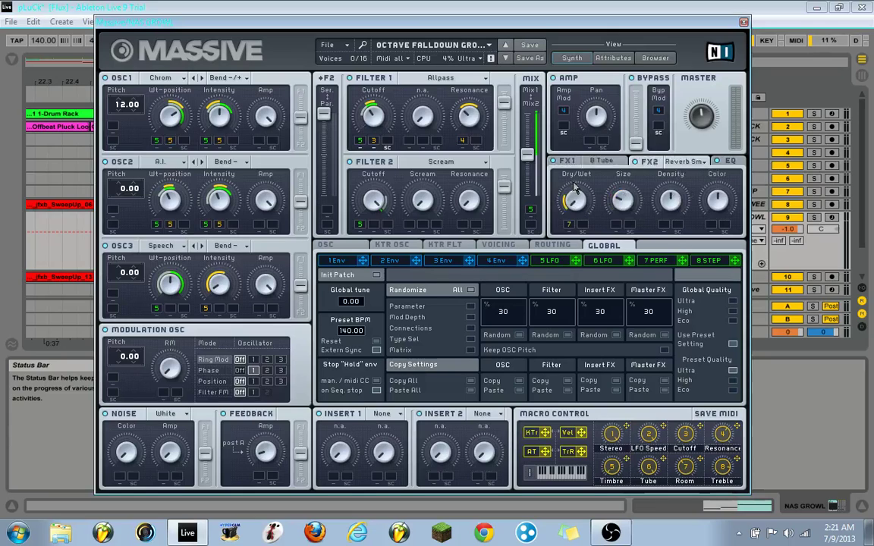
left_click(732, 162)
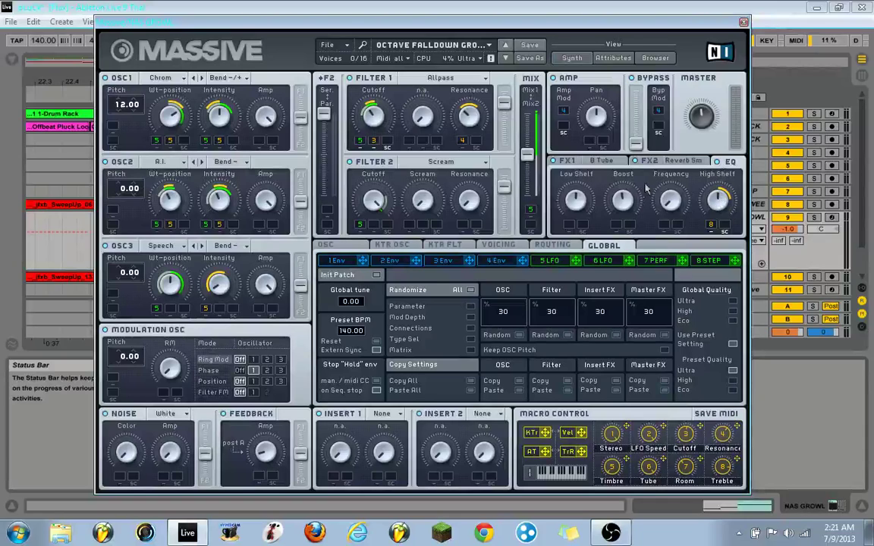
Examine the curves of envelopes 1, 2 and 4 in Massive
left_click(337, 260)
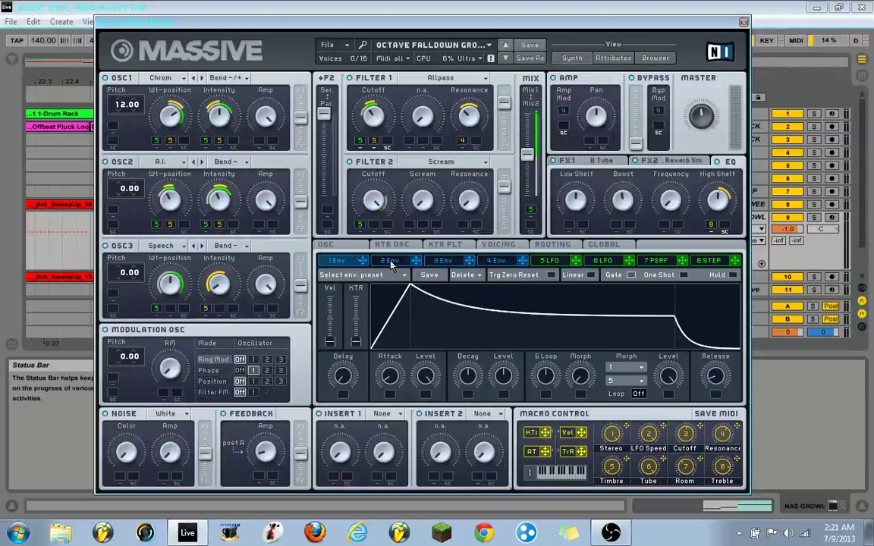
left_click(389, 261)
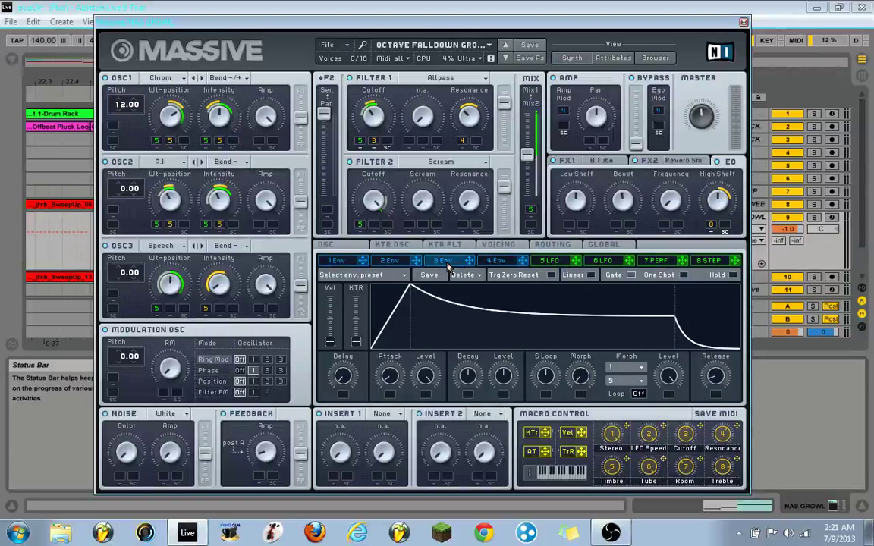
left_click(498, 261)
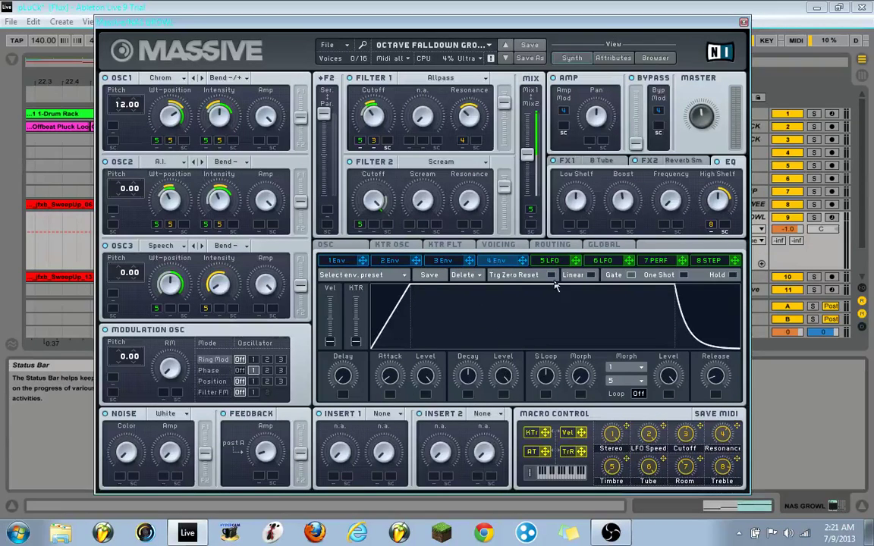
Examine the 5 LFO's ratio and curve settings together with the oscillator glide and pitchbend settings
left_click(558, 262)
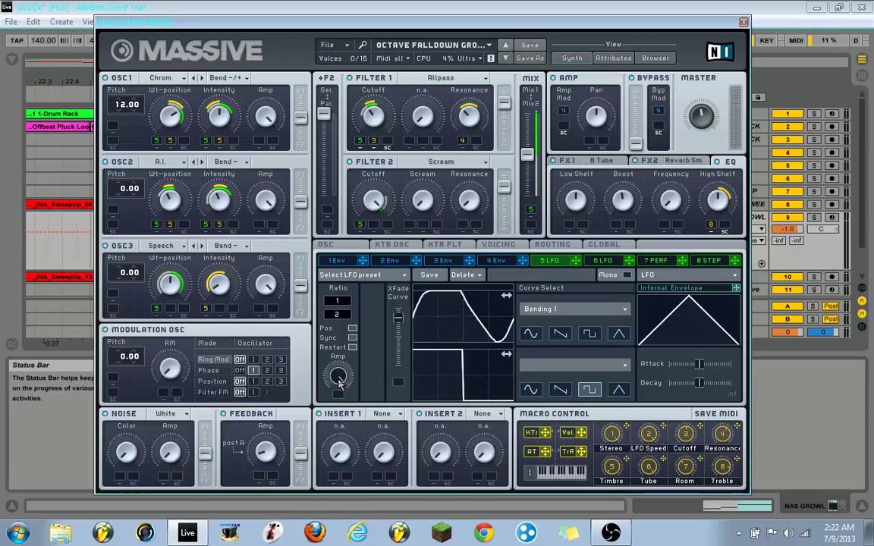
left_click(336, 248)
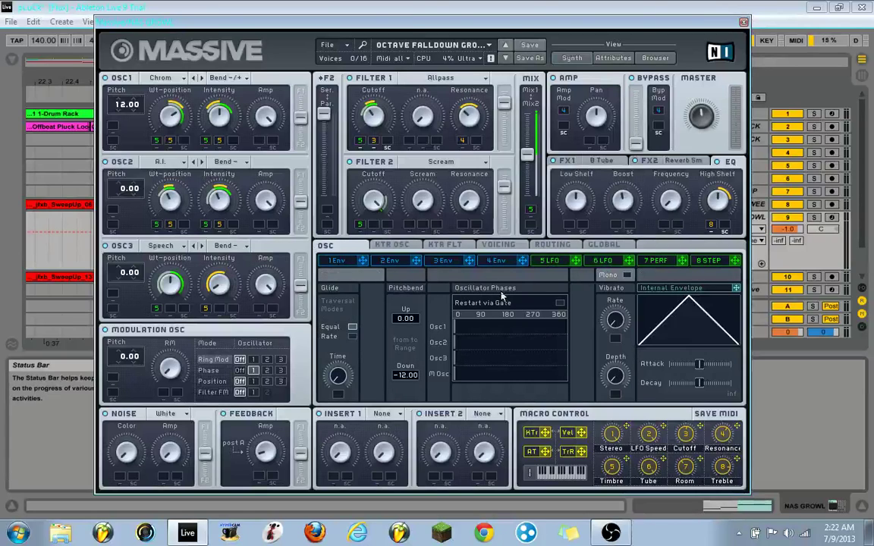
left_click(549, 262)
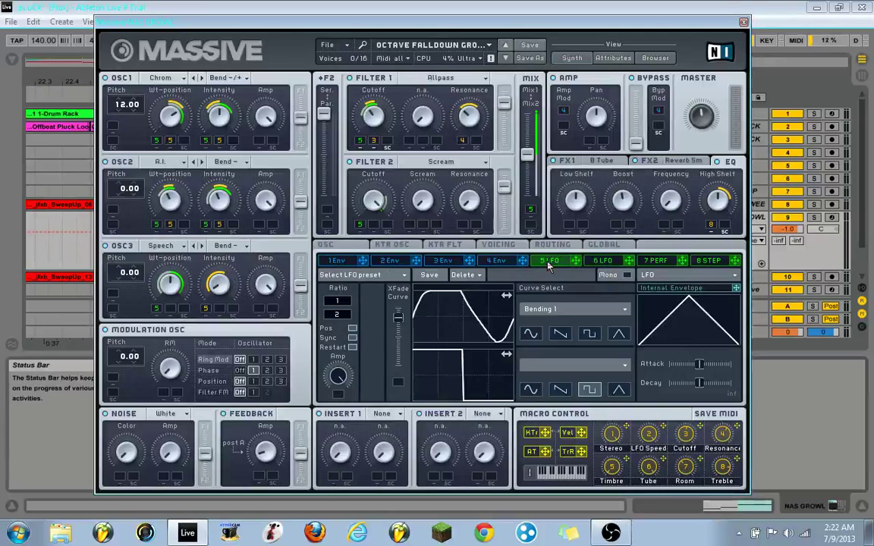
Review the patch's voicing and unisono spread settings, along with its routing diagram and global settings
left_click(496, 245)
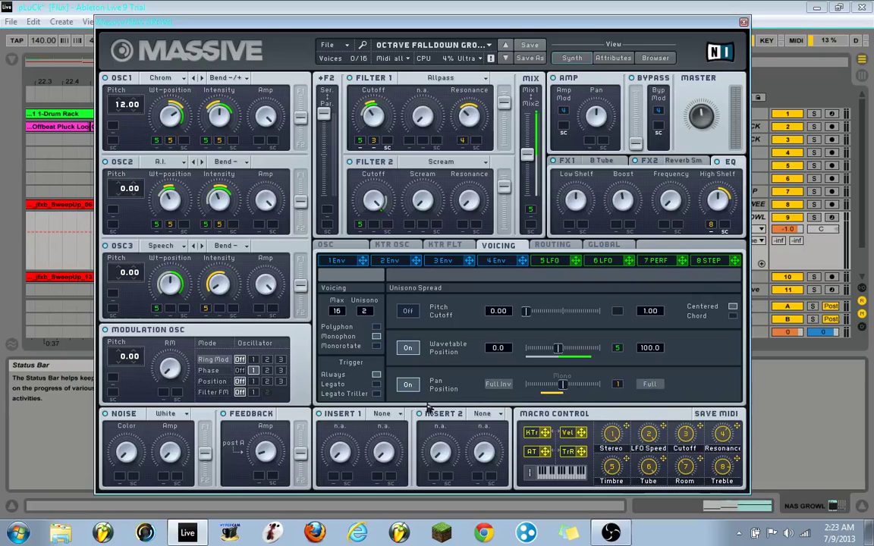
left_click(552, 245)
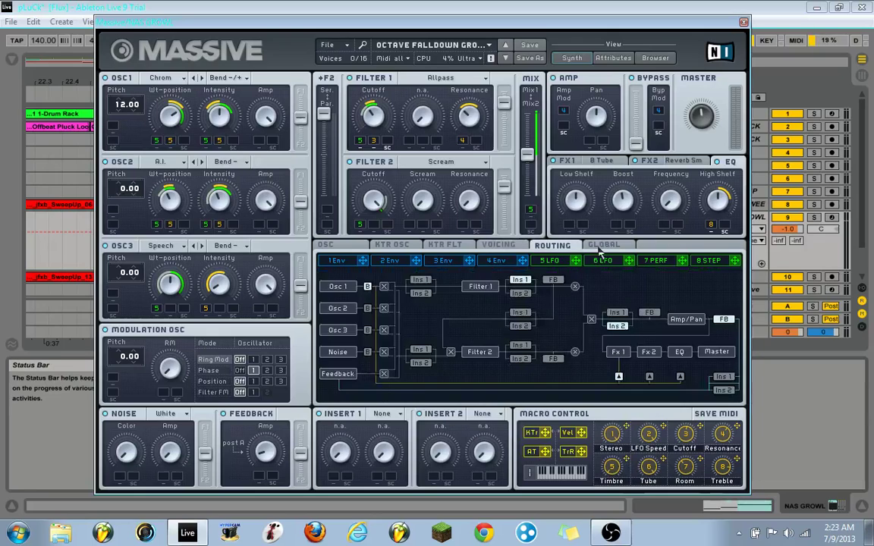
left_click(603, 246)
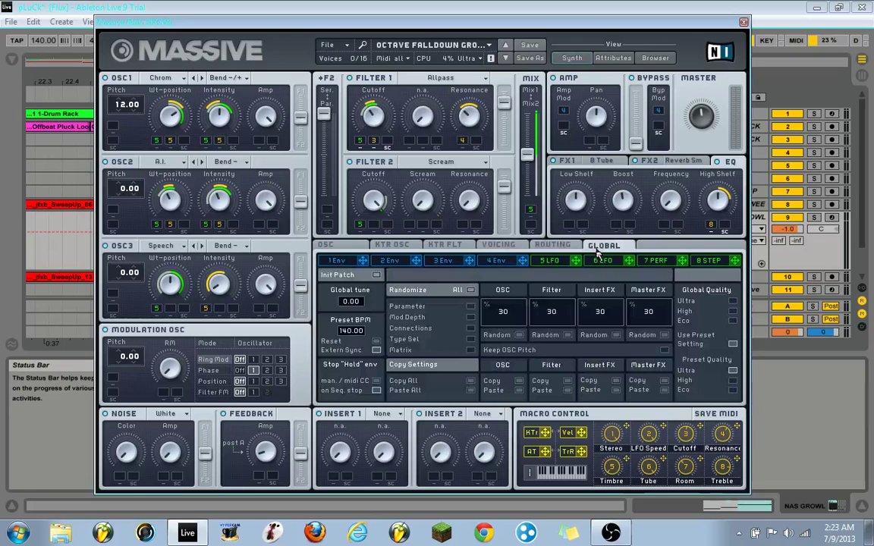
left_click(498, 245)
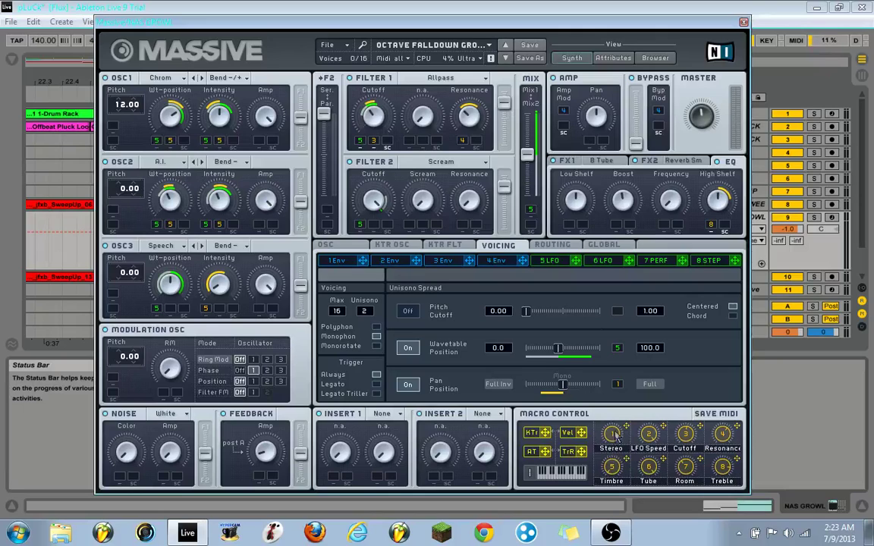
Compare the 5 LFO and 6 LFO, look over the key tracking and oscillator settings, and return to the voicing settings
left_click(497, 260)
left_click(543, 262)
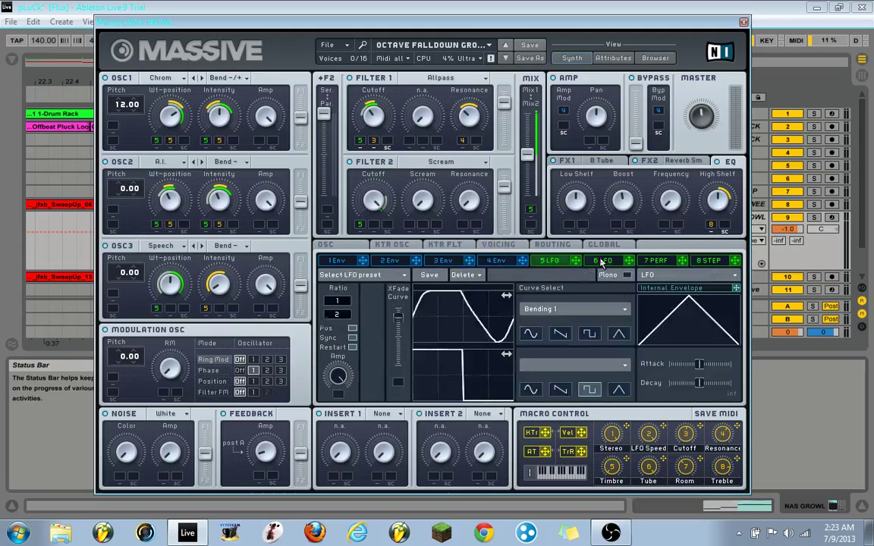
left_click(599, 260)
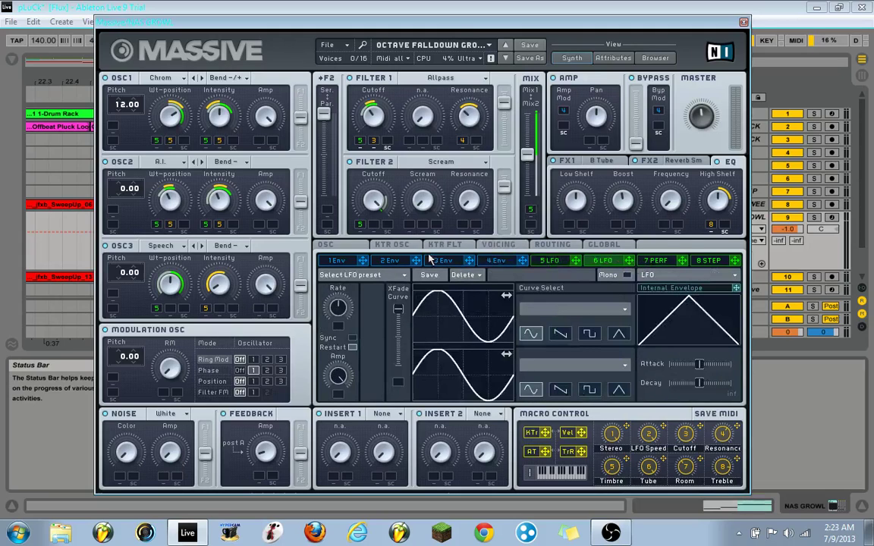
left_click(391, 245)
left_click(440, 245)
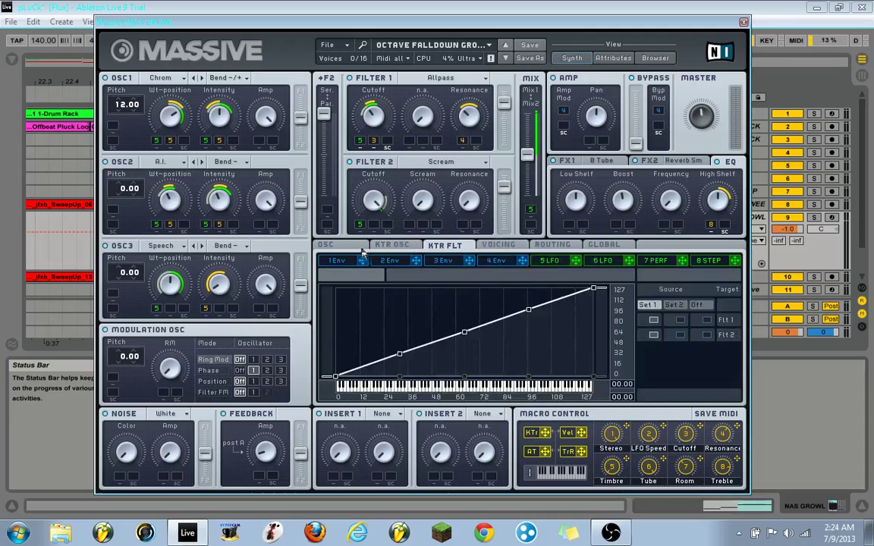
left_click(325, 245)
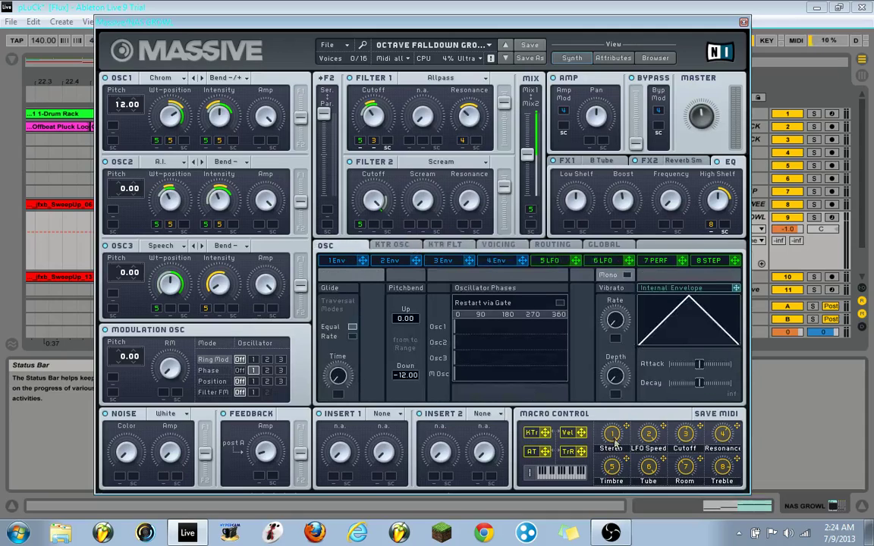
left_click(494, 248)
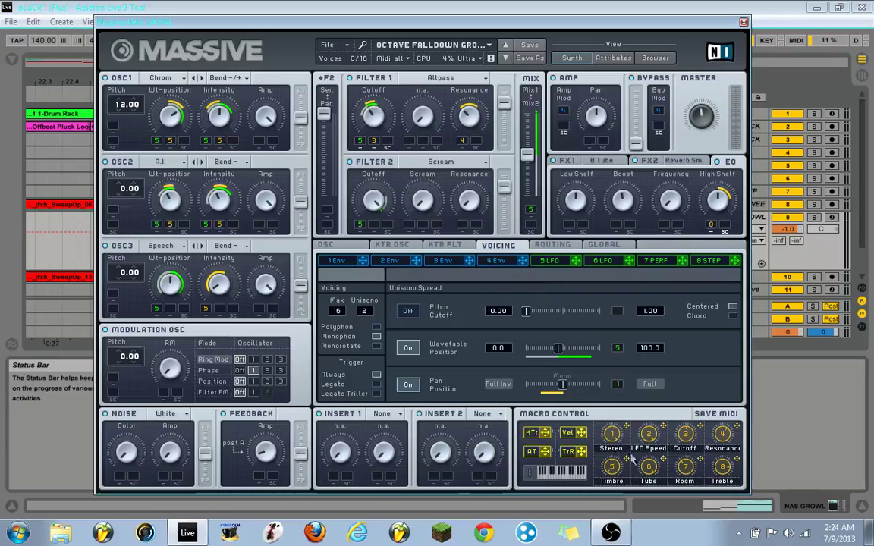
Check the Stereo macro's options and its Pan Position assignment, and show the 5 LFO that modulates the Wavetable Position spread
right_click(611, 435)
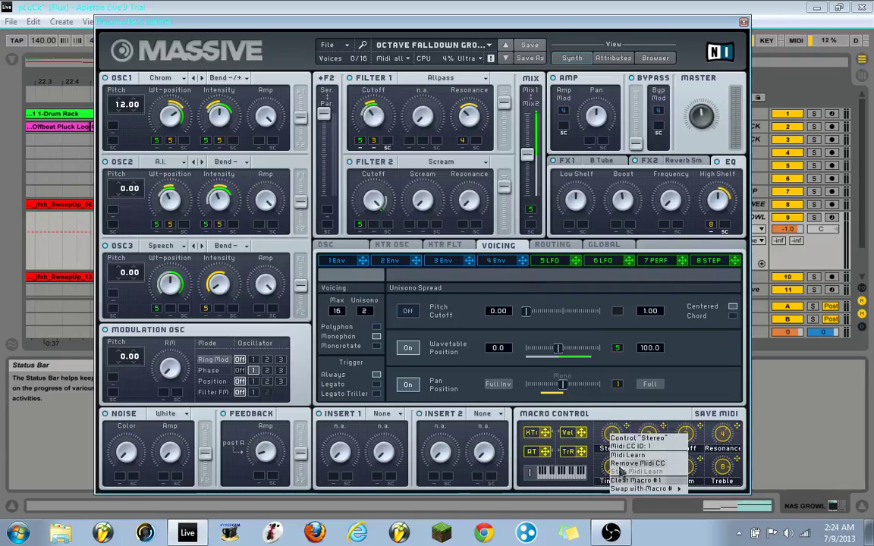
left_click(627, 427)
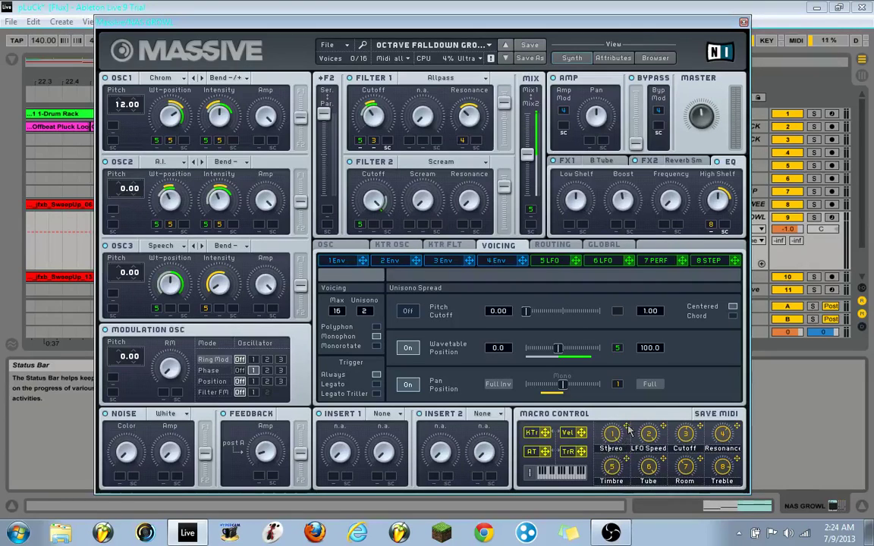
left_click_drag(619, 387, 618, 388)
left_click(549, 261)
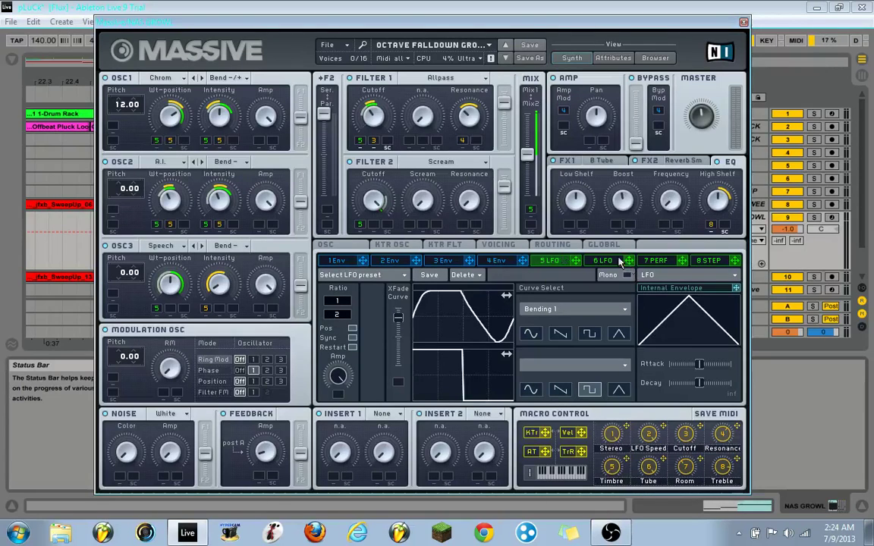
left_click(489, 244)
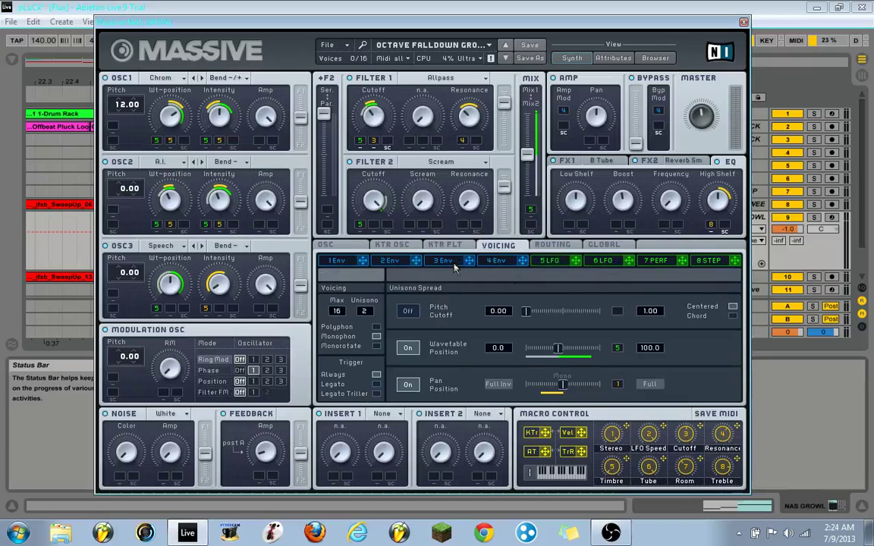
left_click(398, 261)
left_click(500, 245)
left_click(445, 245)
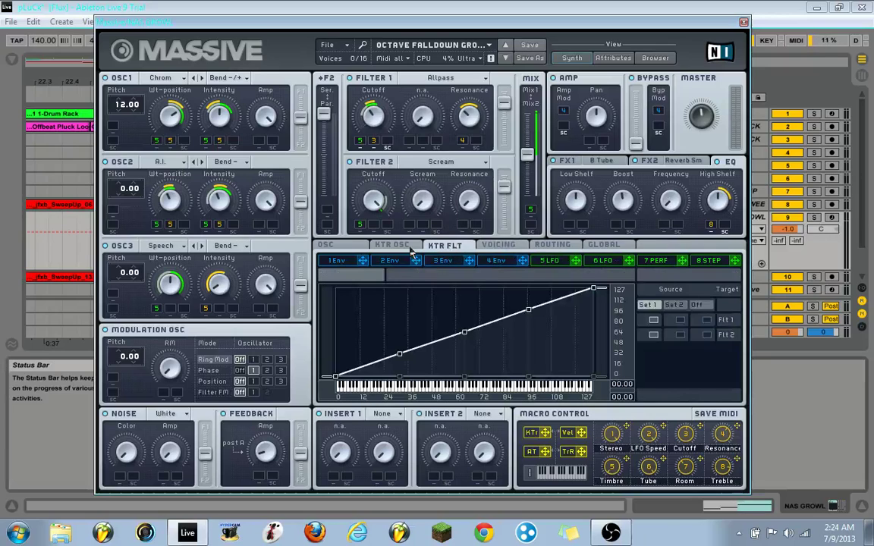
left_click(392, 245)
left_click(497, 246)
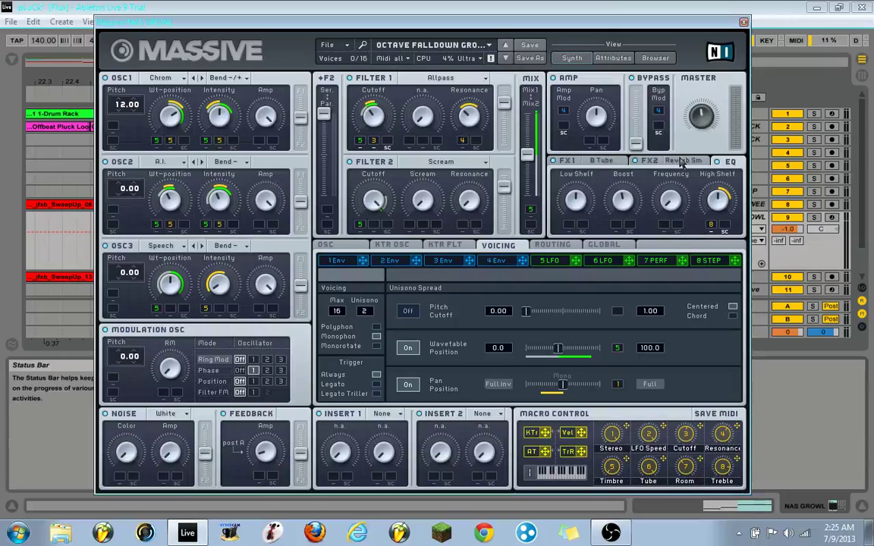
Examine the FX1 tube's Drive assignment and the 5 LFO modulation on the oscillators' Wt-position and Intensity
left_click(605, 162)
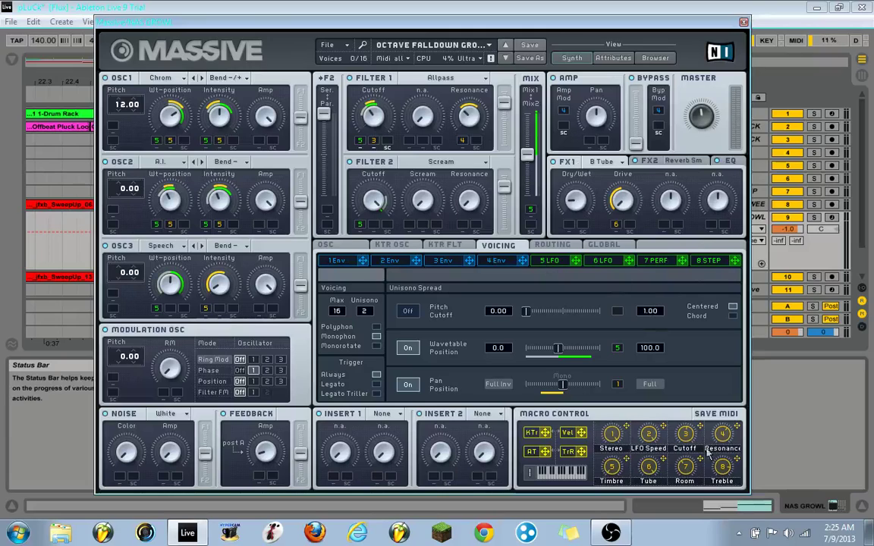
left_click(556, 261)
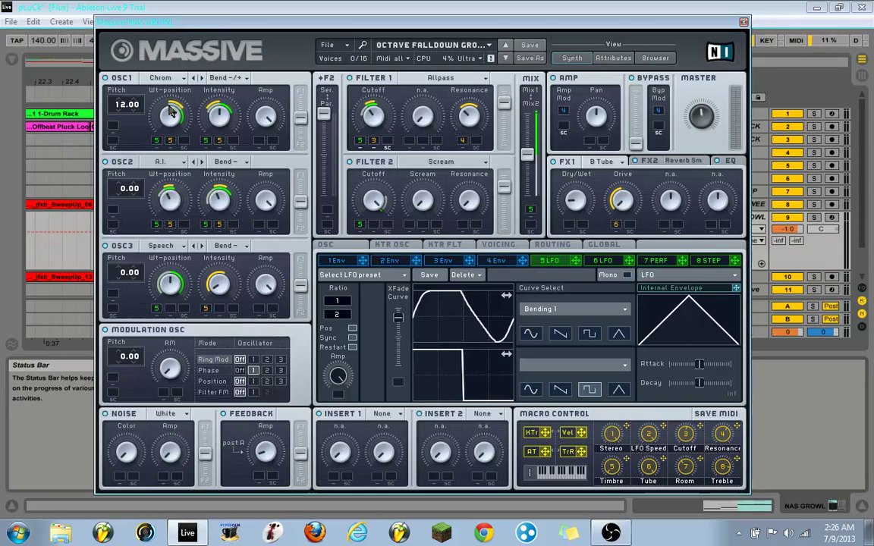
left_click_drag(170, 111, 189, 137)
left_click_drag(223, 208, 222, 200)
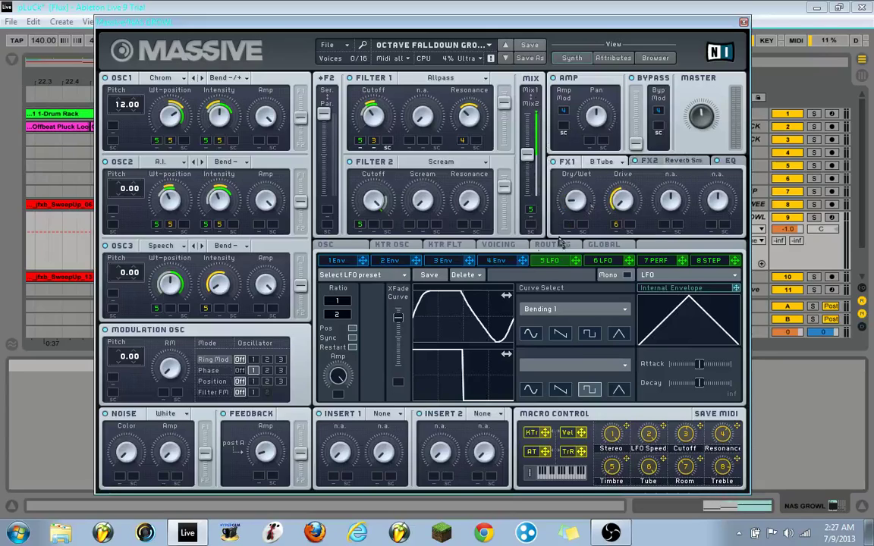
Review the modulation and macro assignments on the unisono spread, Filter 1 Resonance, FX1 Drive and FX2 Dry/Wet
left_click(514, 245)
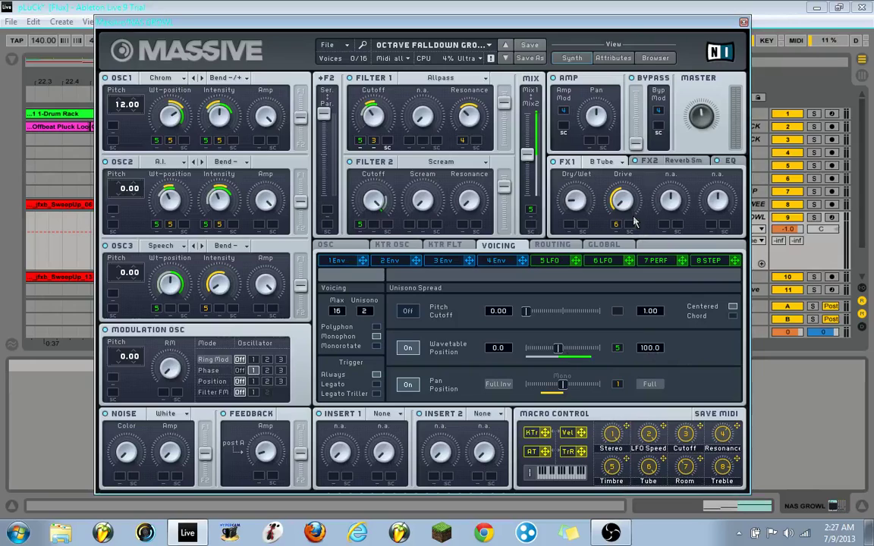
left_click(654, 162)
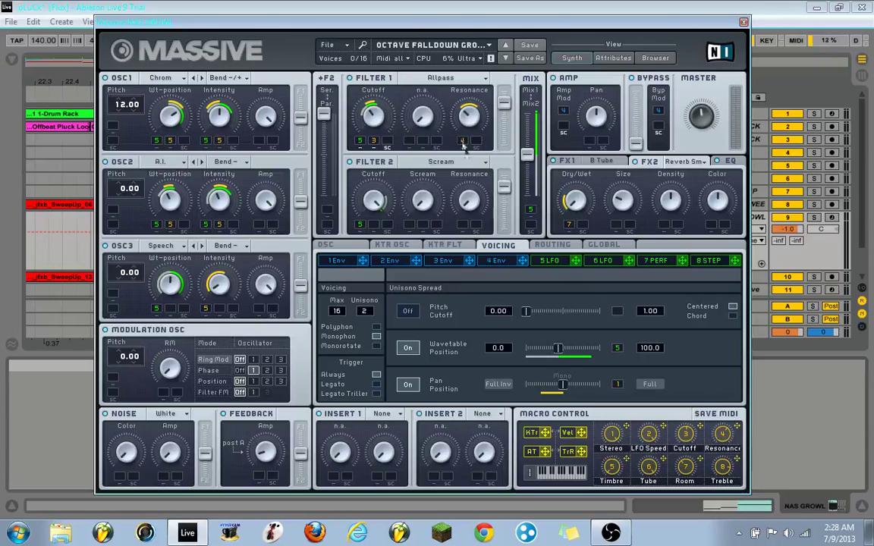
left_click_drag(461, 144, 464, 143)
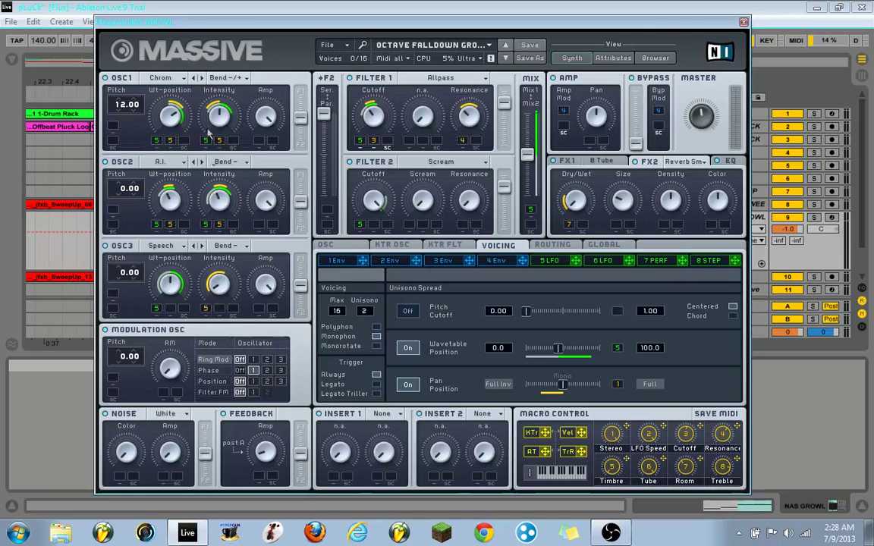
left_click(619, 162)
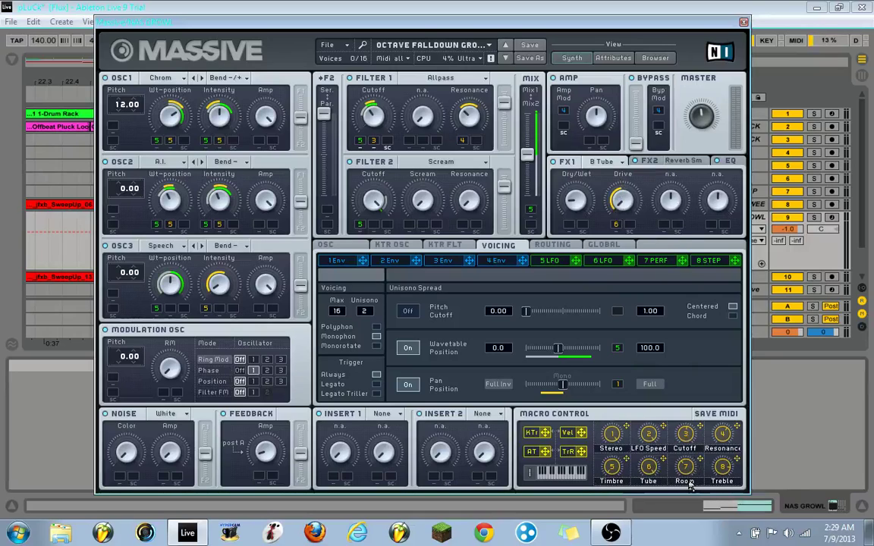
left_click(678, 166)
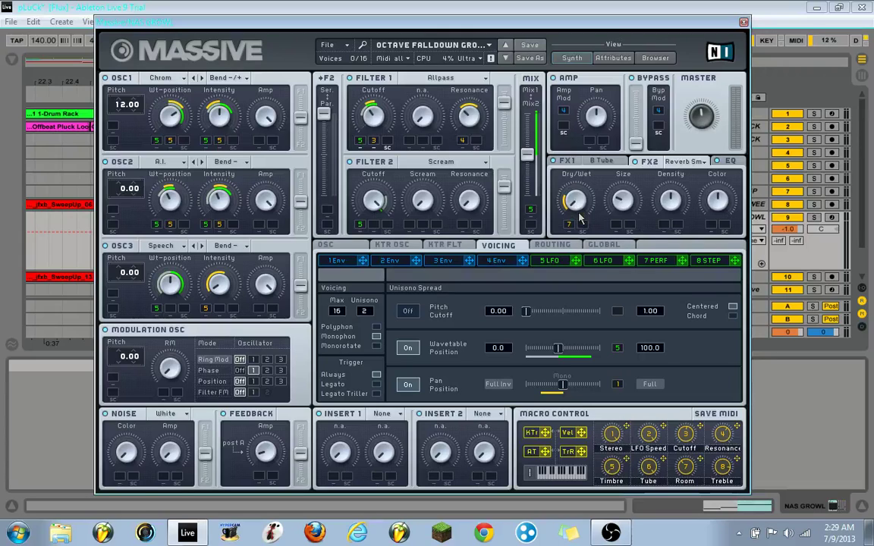
Arm the NAS GROWL track for recording and bring Live back into view after minimizing it
left_click(832, 218)
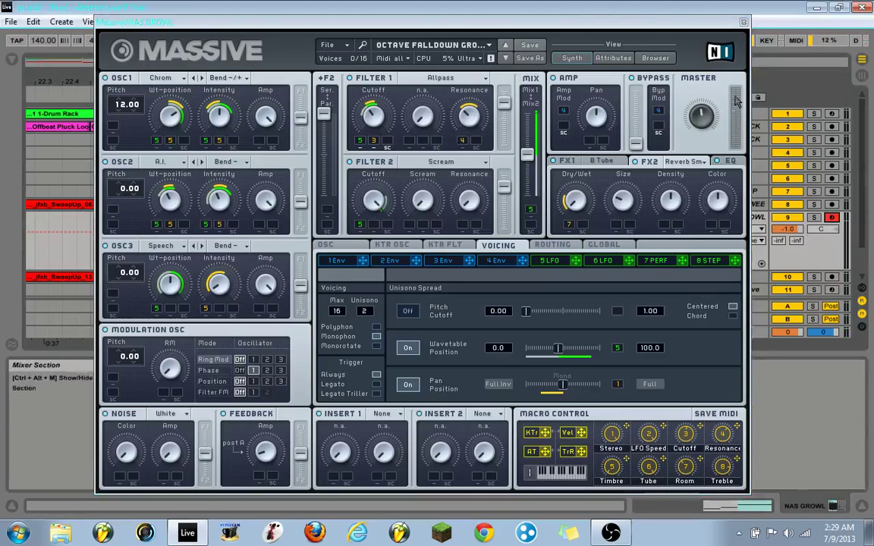
left_click(821, 8)
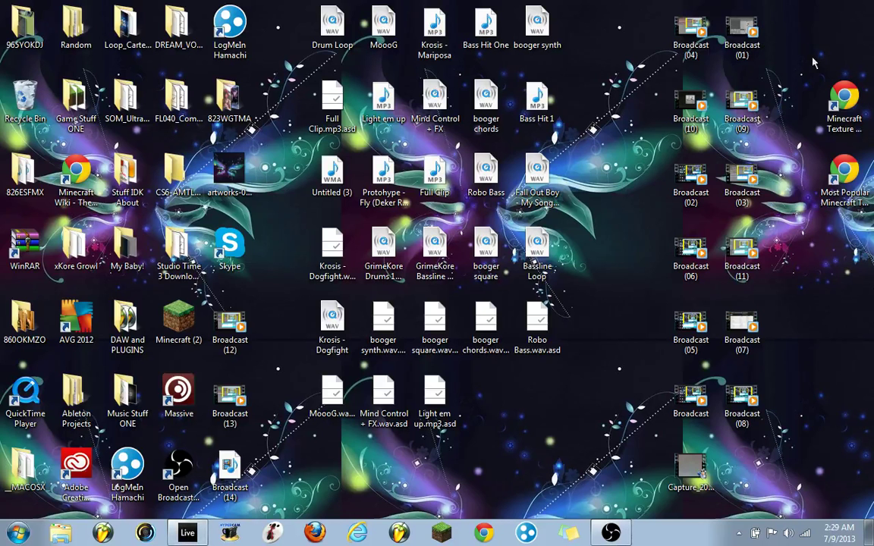
left_click(190, 531)
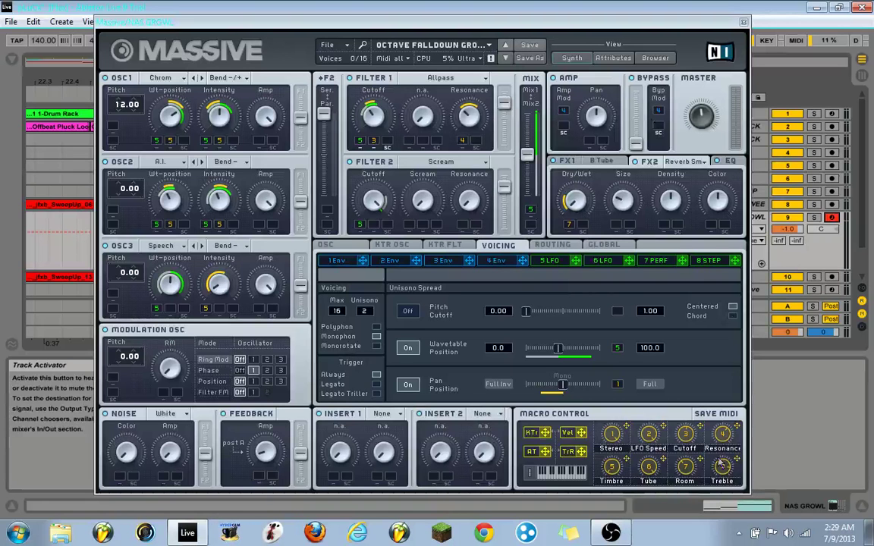
Show the macro assignment on the EQ's High Shelf and close the Massive editor window
left_click(730, 161)
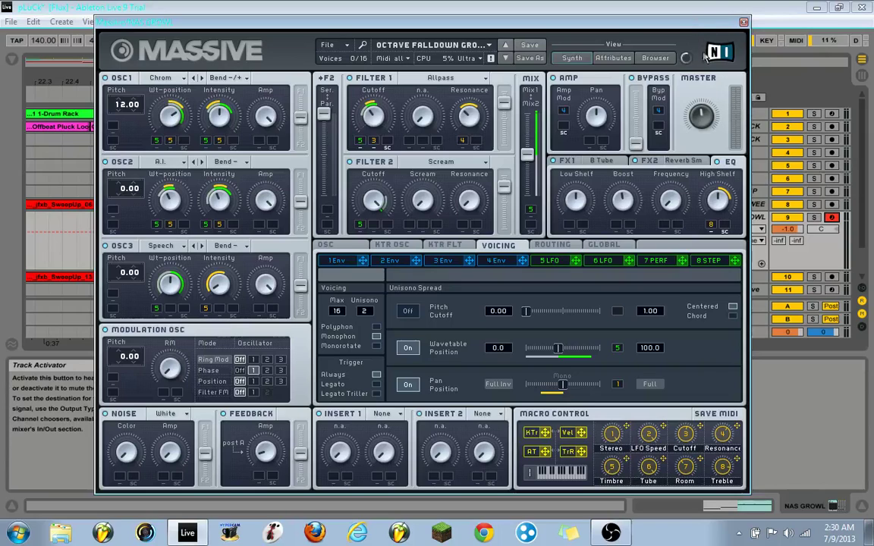
mouse_move(700, 28)
left_mouse_down()
mouse_move(704, 49)
mouse_move(700, 24)
left_mouse_up()
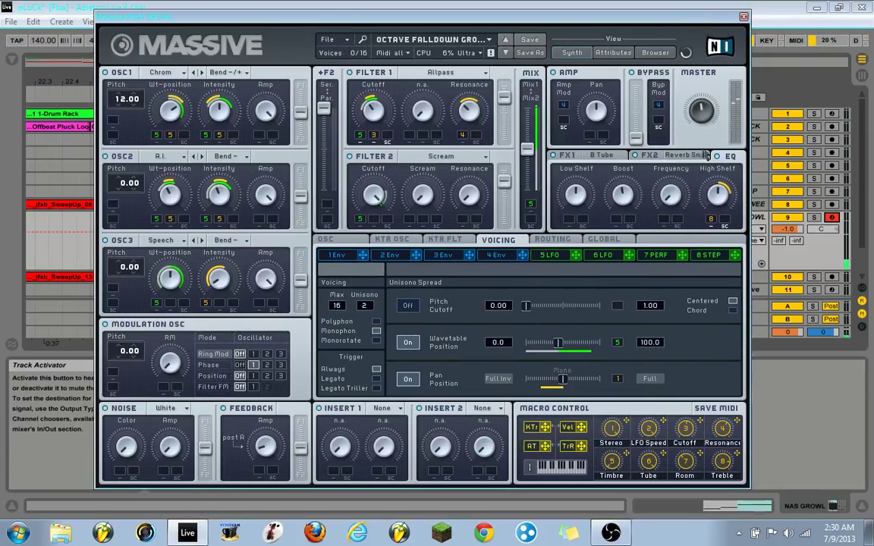
left_click(745, 22)
left_click(744, 16)
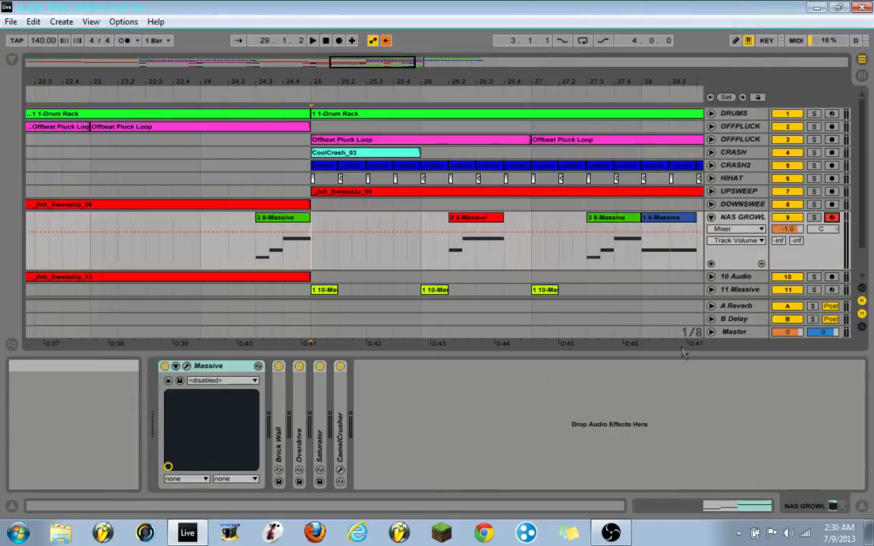
Play the arrangement briefly from bar 29 and stop playback
left_click(313, 42)
left_click(327, 42)
key("space")
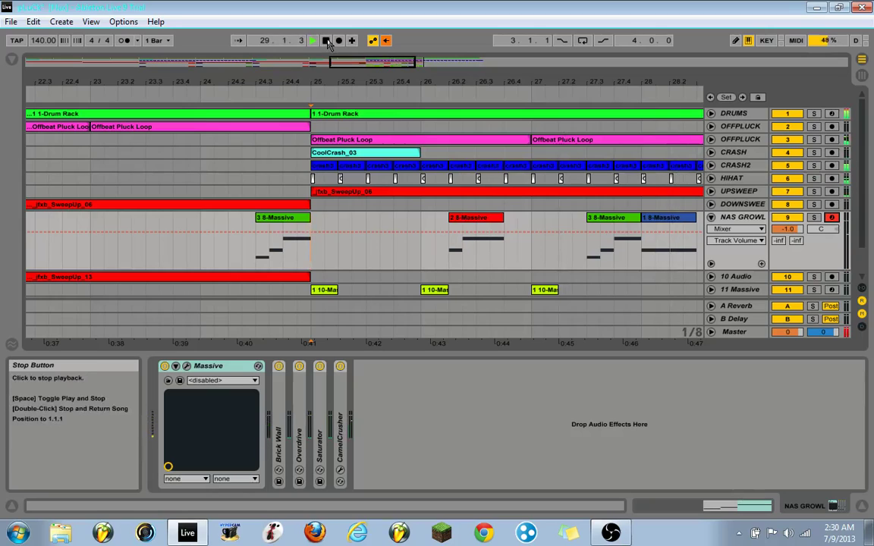
left_click(326, 41)
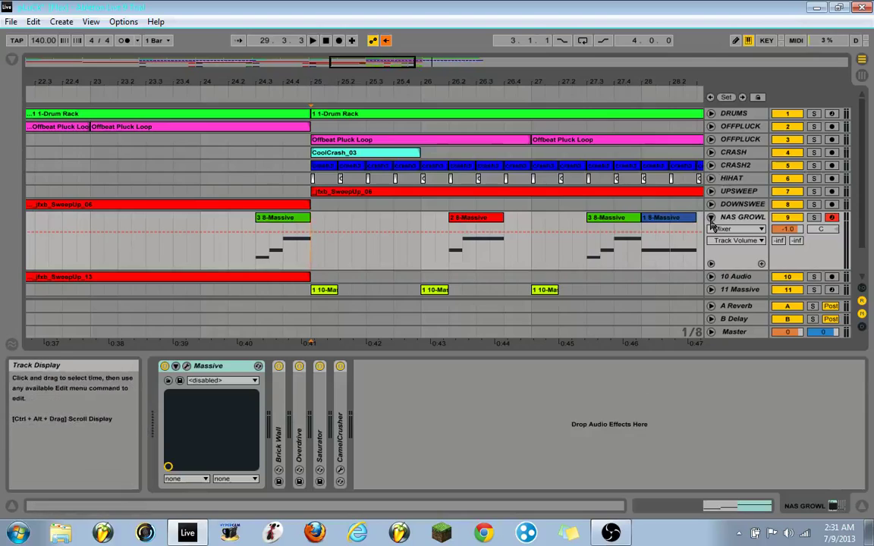
Disarm the NAS GROWL and 14 Massive tracks and leave both collapsed after showing the notes on 14 Massive
left_click(711, 218)
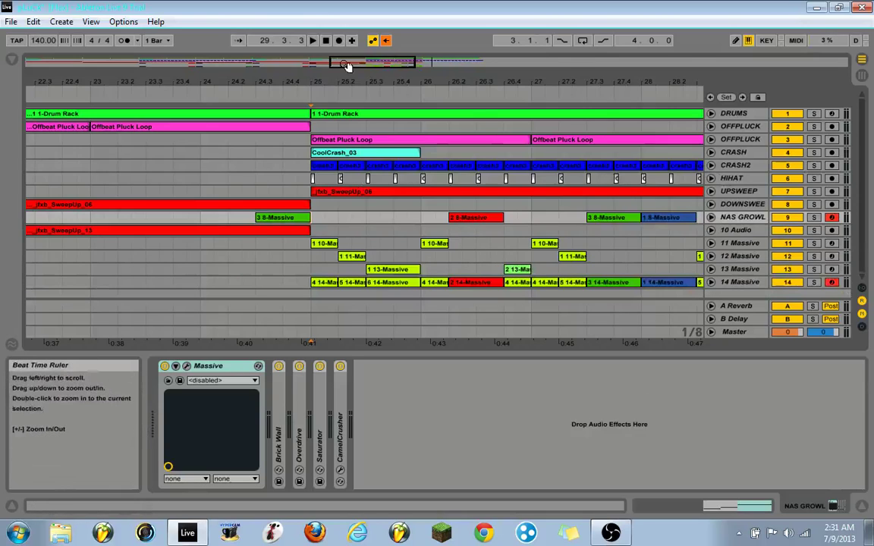
mouse_move(329, 60)
left_mouse_down()
mouse_move(305, 68)
mouse_move(365, 51)
mouse_move(343, 55)
left_mouse_up()
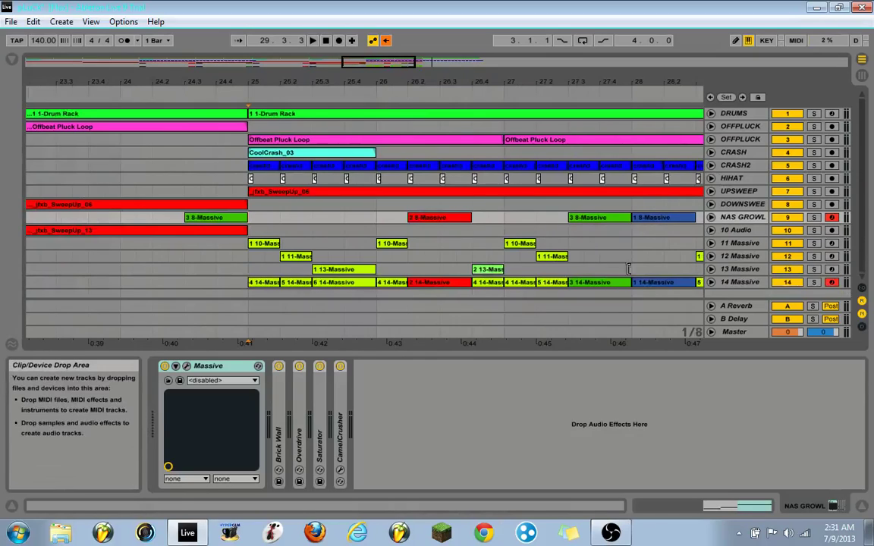
left_click(711, 283)
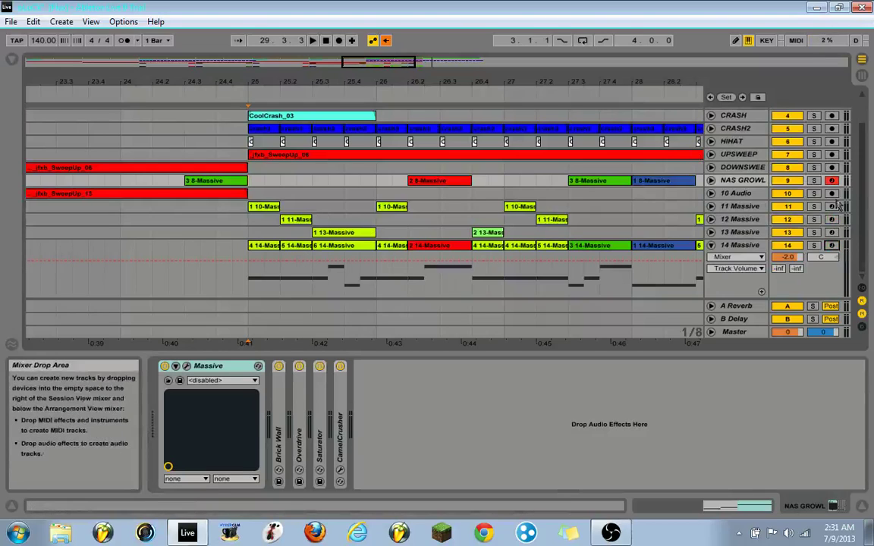
left_click(313, 145)
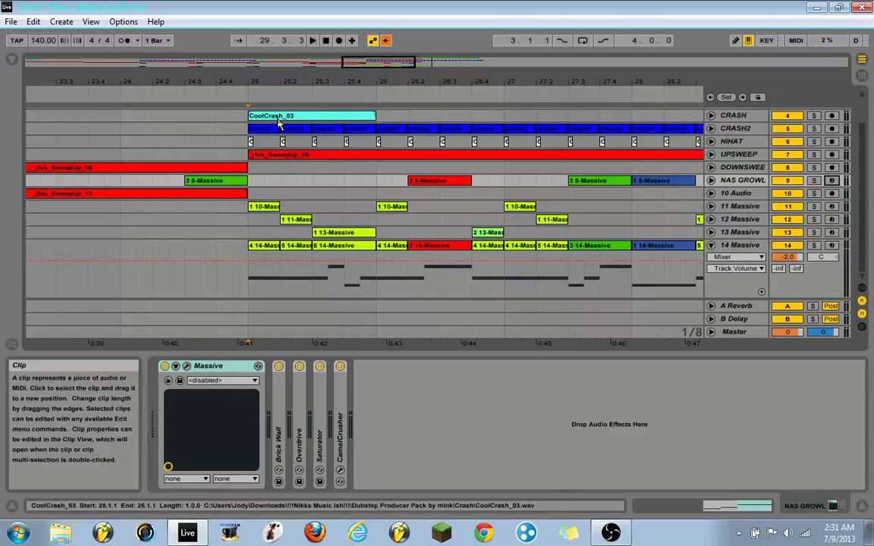
left_click(711, 247)
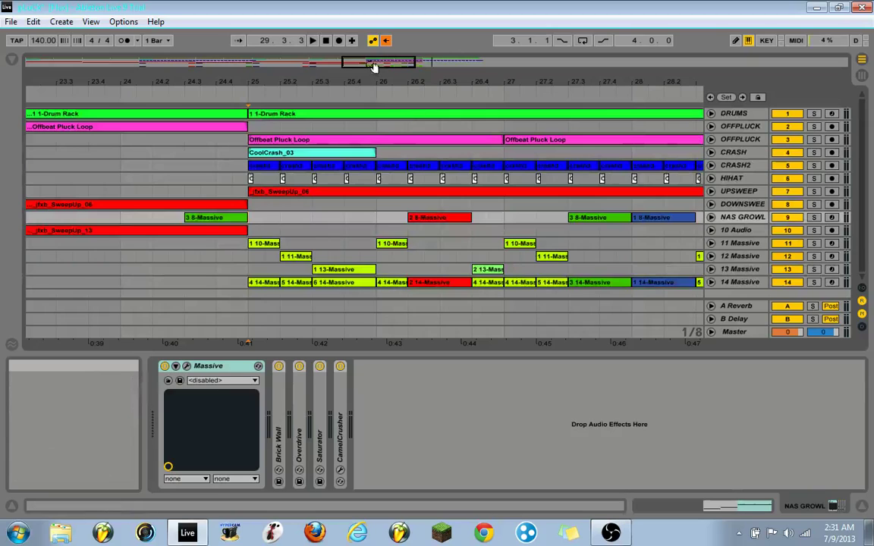
Re-enable the overridden automation with the whole arrangement in view
double_click(316, 59)
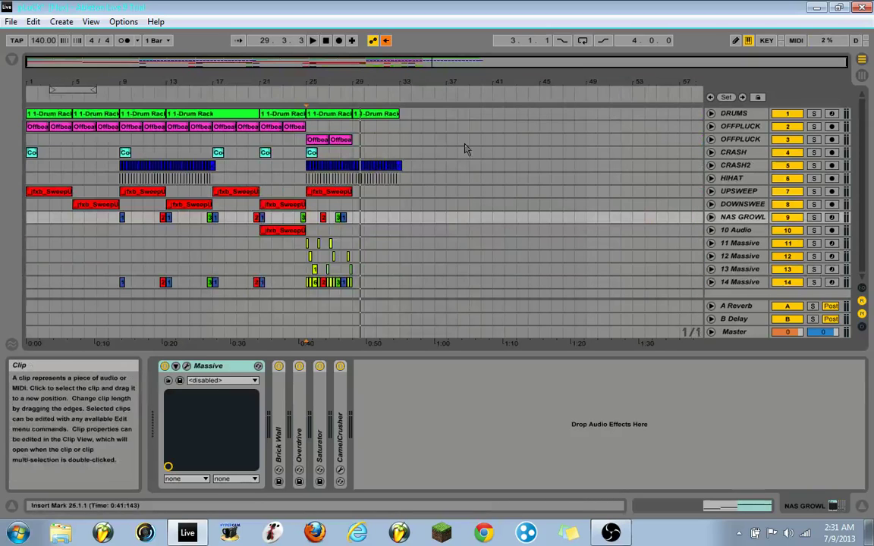
mouse_move(435, 62)
left_mouse_down()
mouse_move(435, 98)
mouse_move(435, 62)
left_mouse_up()
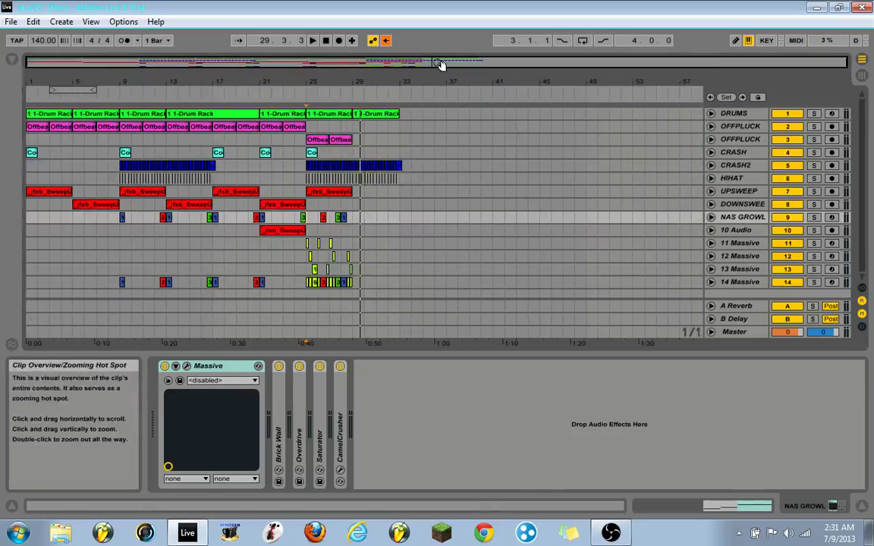
left_click(387, 45)
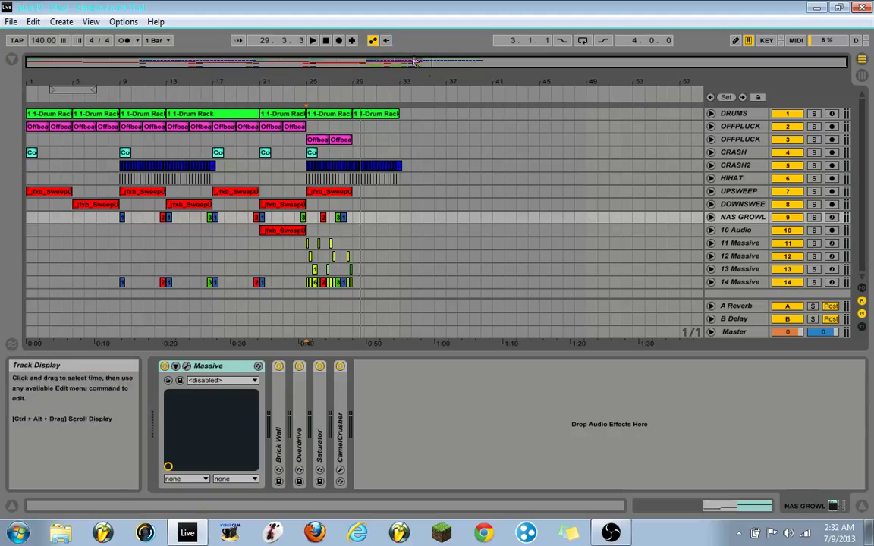